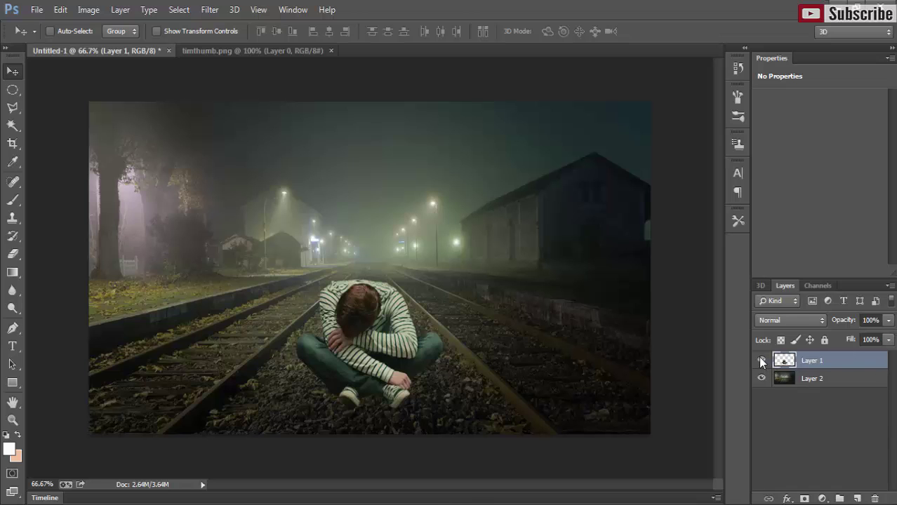
Toggle the boy and railway background layers off and on to inspect the scene
{"action": "left_click", "coordinate": [761, 361]}
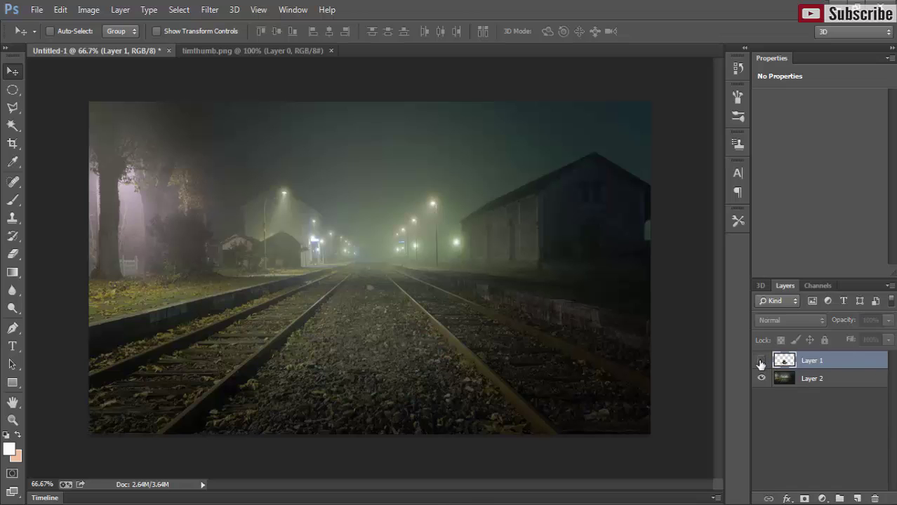
{"action": "left_click", "coordinate": [761, 361]}
{"action": "left_click", "coordinate": [761, 379]}
{"action": "left_click", "coordinate": [761, 379]}
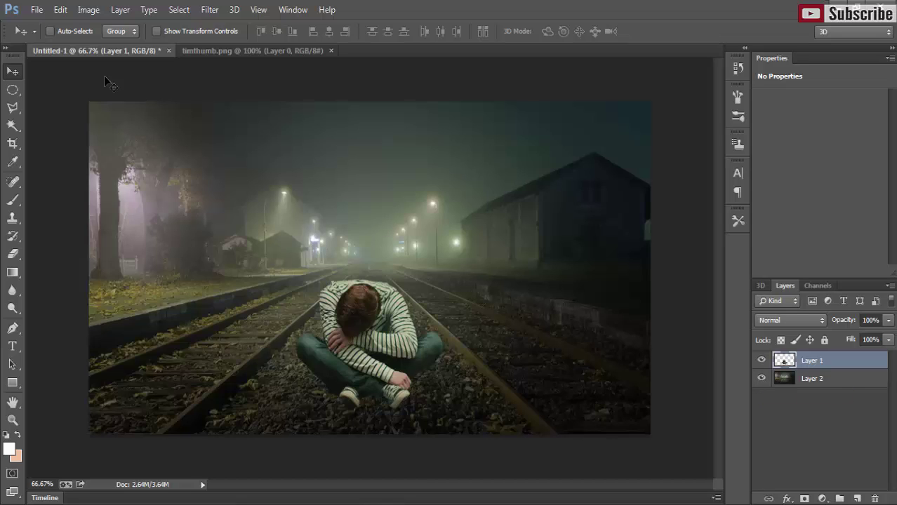
On a new empty layer, draw a closed trapezoid path from the top edge widening down around the boy
{"action": "left_click", "coordinate": [13, 329]}
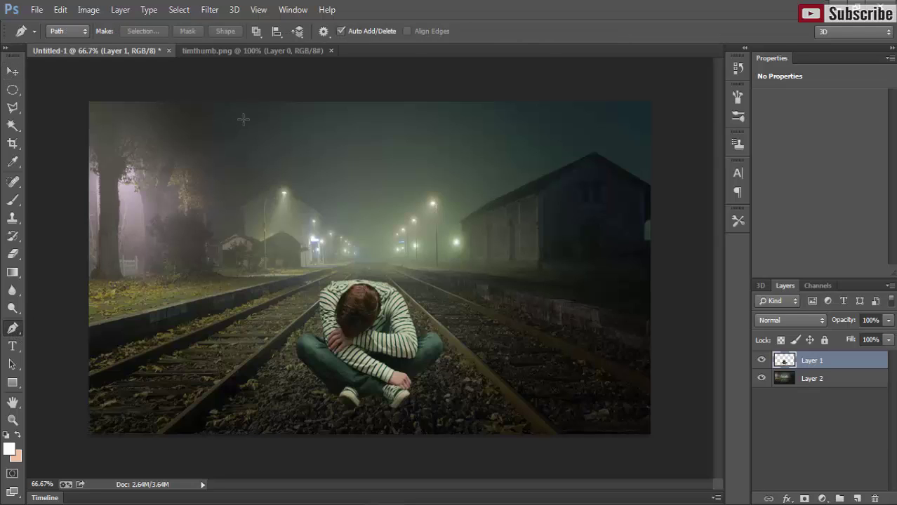
{"action": "left_click", "coordinate": [858, 499]}
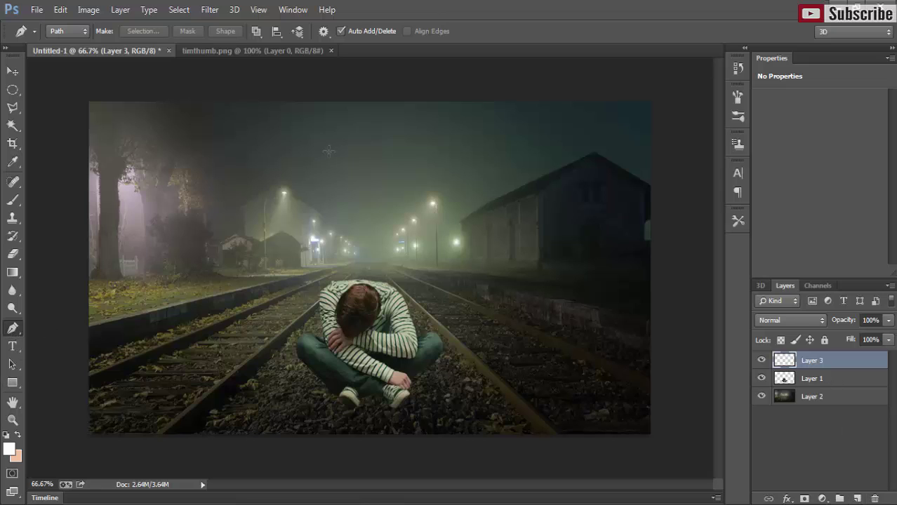
{"action": "left_click", "coordinate": [313, 98]}
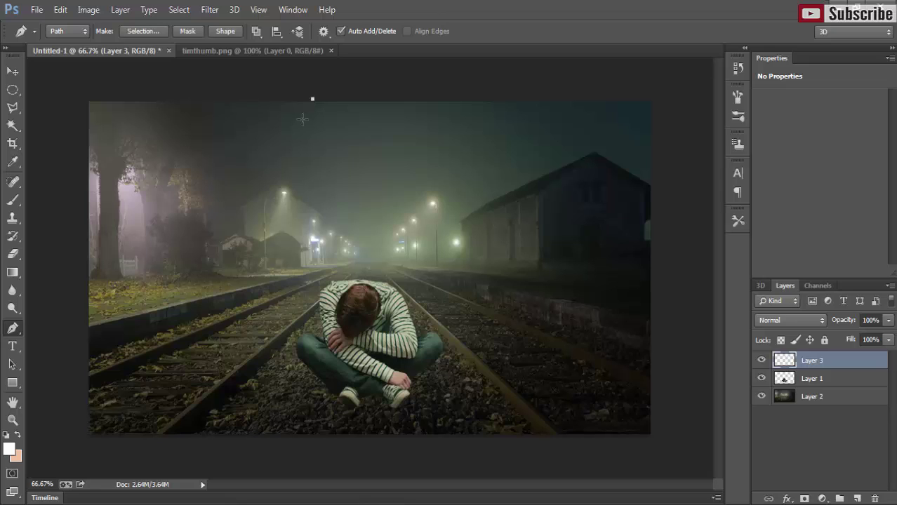
{"action": "left_click", "coordinate": [255, 436]}
{"action": "left_click", "coordinate": [487, 436]}
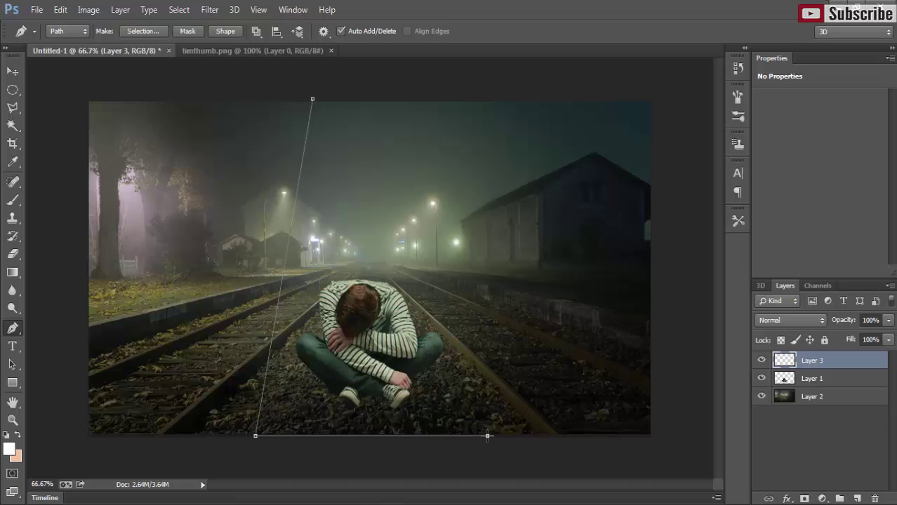
{"action": "left_click", "coordinate": [405, 101]}
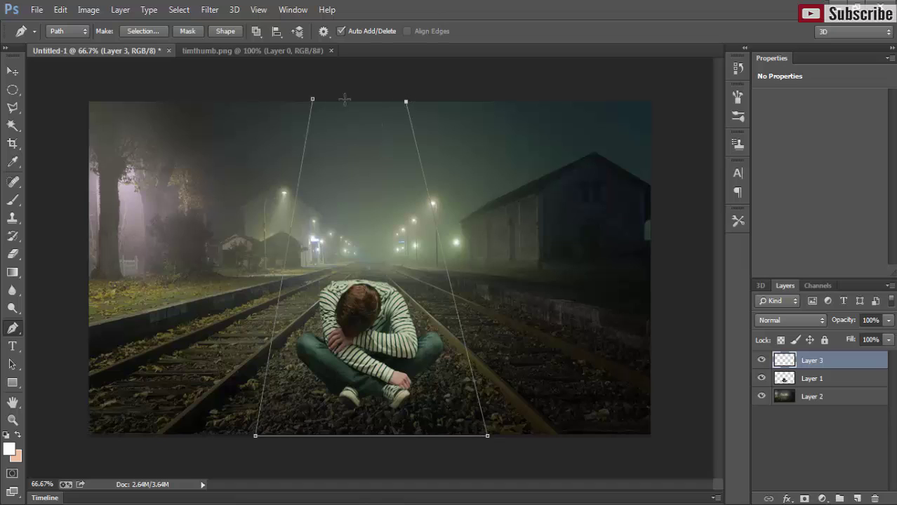
{"action": "left_click", "coordinate": [313, 101]}
Fine-tune the trapezoid's top edge and top-left corner position
{"action": "left_click_drag", "start_coordinate": [314, 104], "coordinate": [314, 102]}
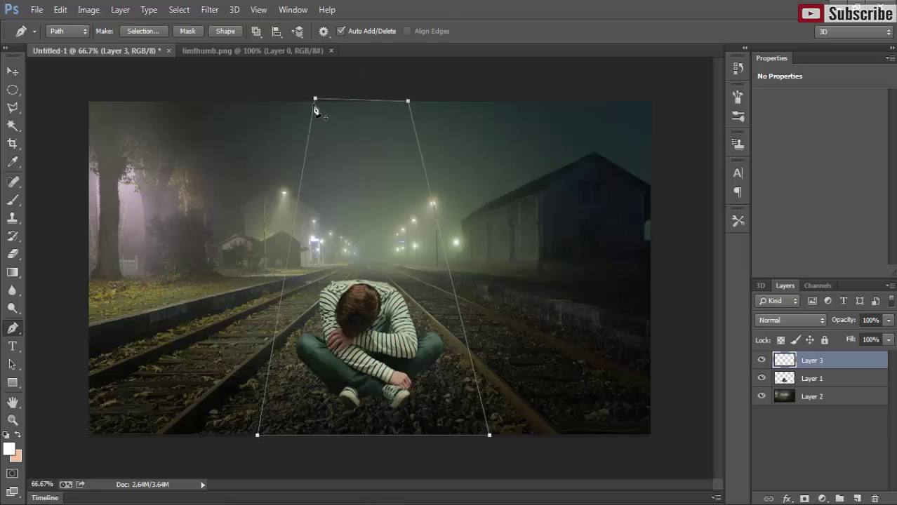
{"action": "key", "text": "ctrl+z"}
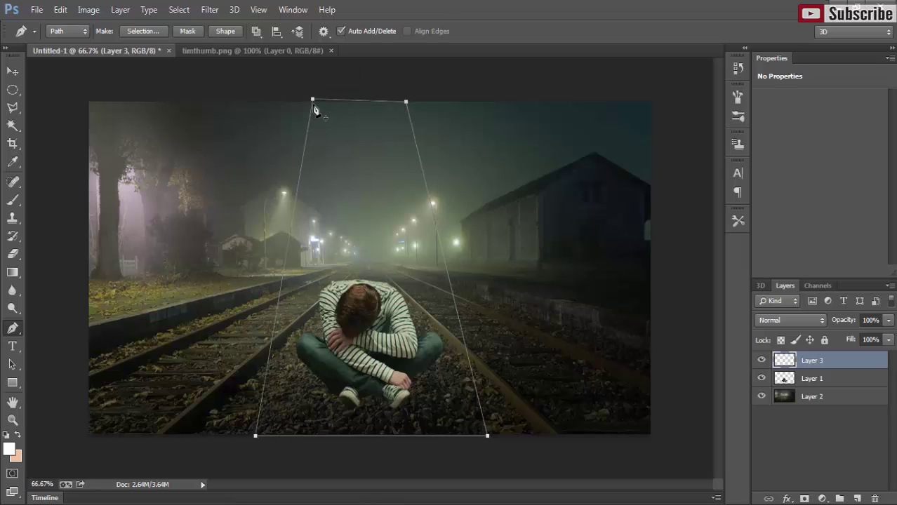
{"action": "left_click", "coordinate": [325, 101]}
{"action": "left_click_drag", "start_coordinate": [314, 102], "coordinate": [316, 100]}
{"action": "left_click_drag", "start_coordinate": [317, 103], "coordinate": [322, 103]}
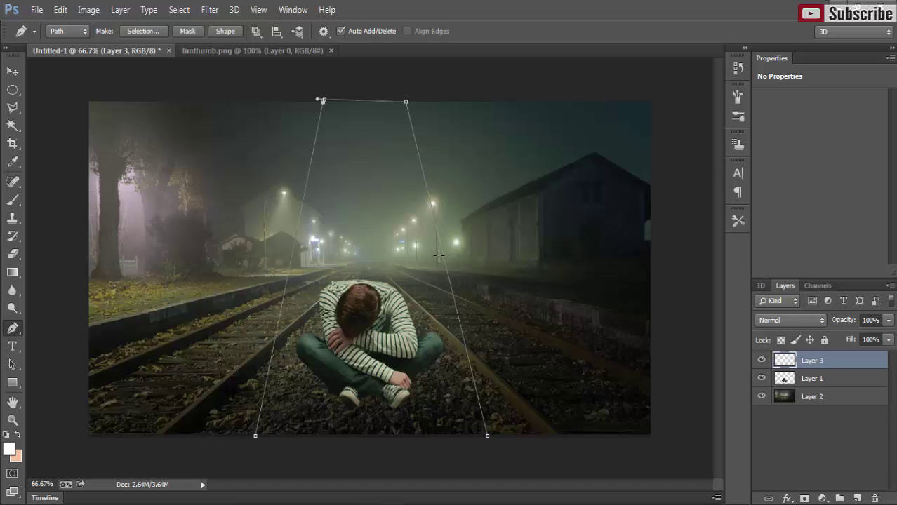
Convert the trapezoid path to a selection and fill it with a white Color Fill 1 layer
{"action": "right_click", "coordinate": [356, 198]}
{"action": "left_click", "coordinate": [449, 232]}
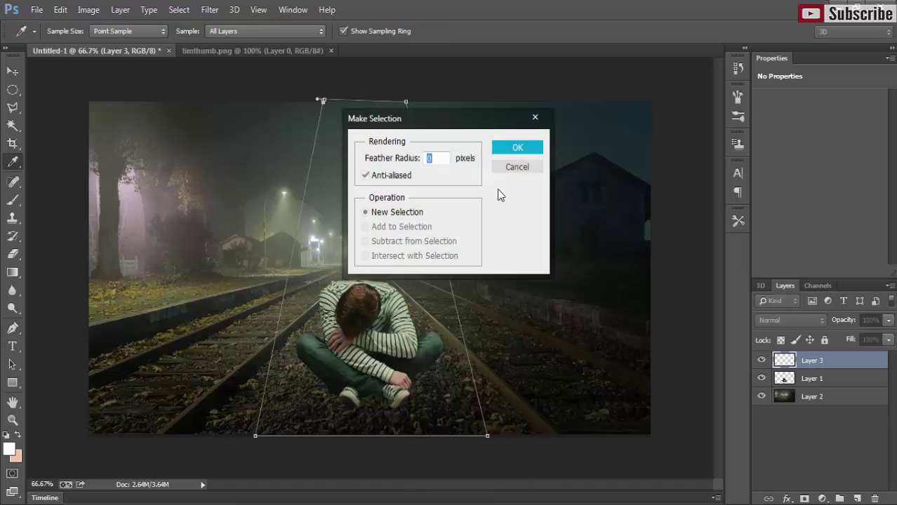
{"action": "left_click", "coordinate": [516, 149]}
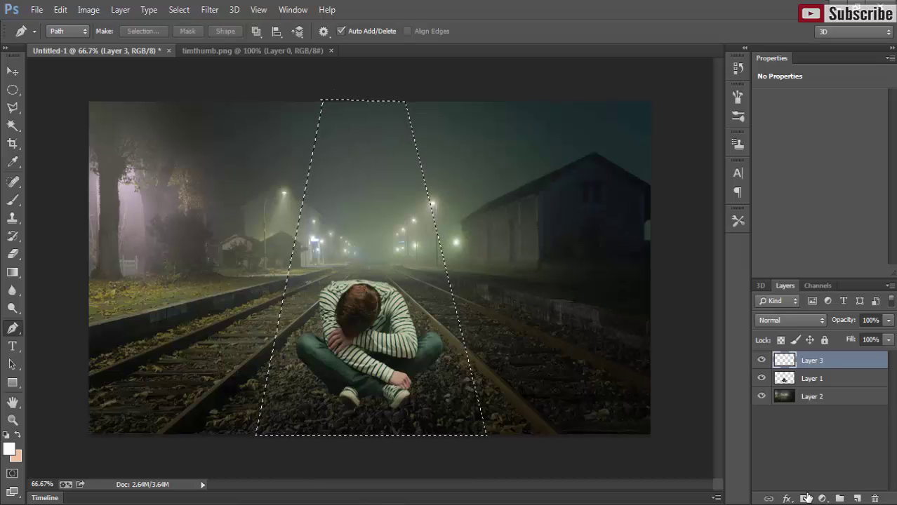
{"action": "left_click", "coordinate": [823, 498]}
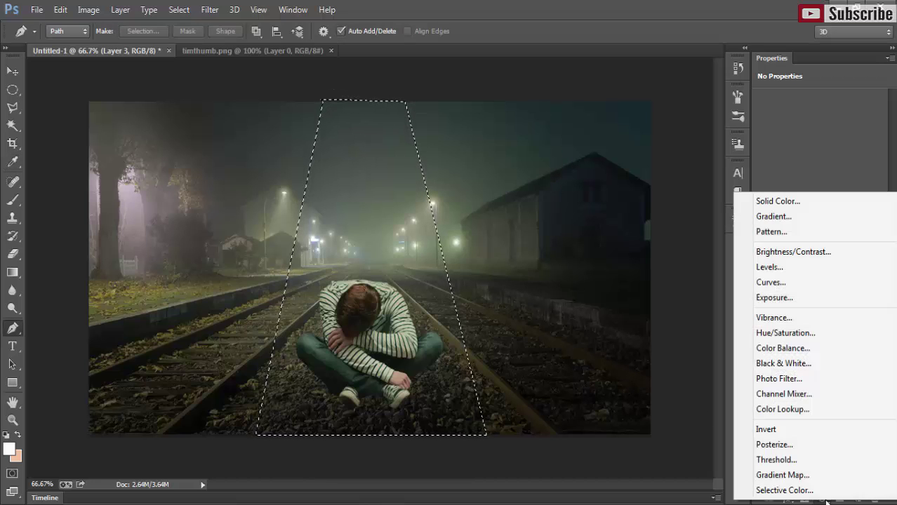
{"action": "left_click", "coordinate": [778, 201]}
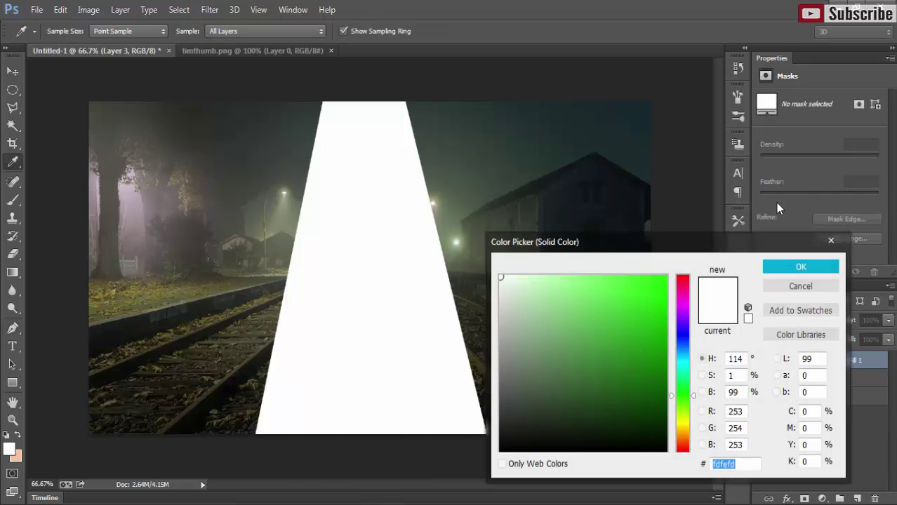
{"action": "left_click", "coordinate": [775, 271]}
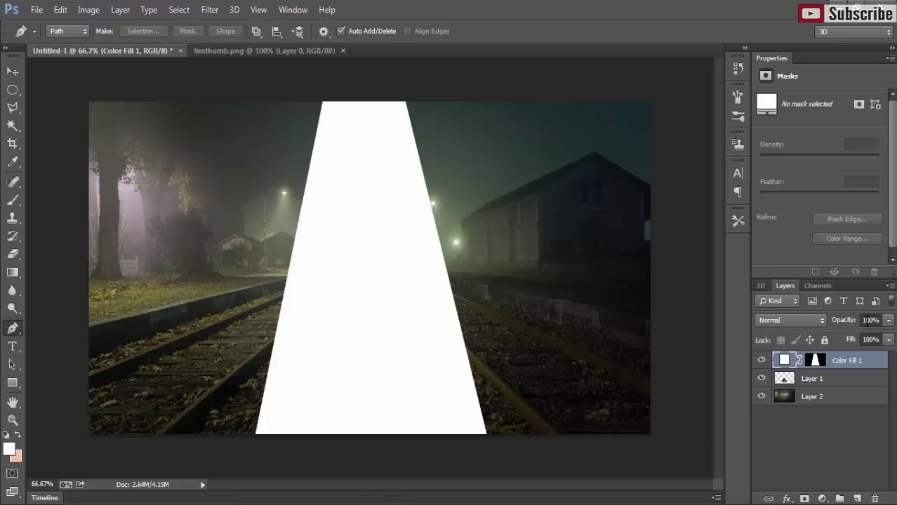
{"action": "left_click", "coordinate": [213, 12]}
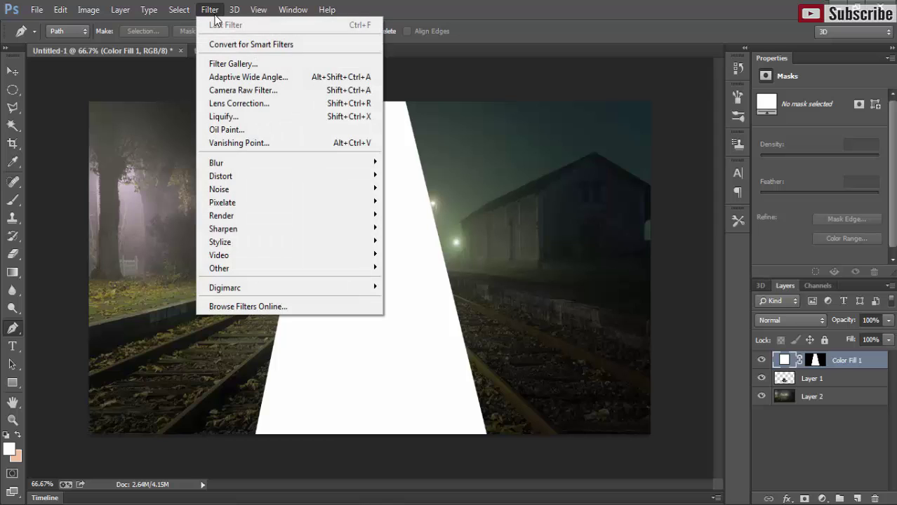
{"action": "mouse_move", "coordinate": [216, 163]}
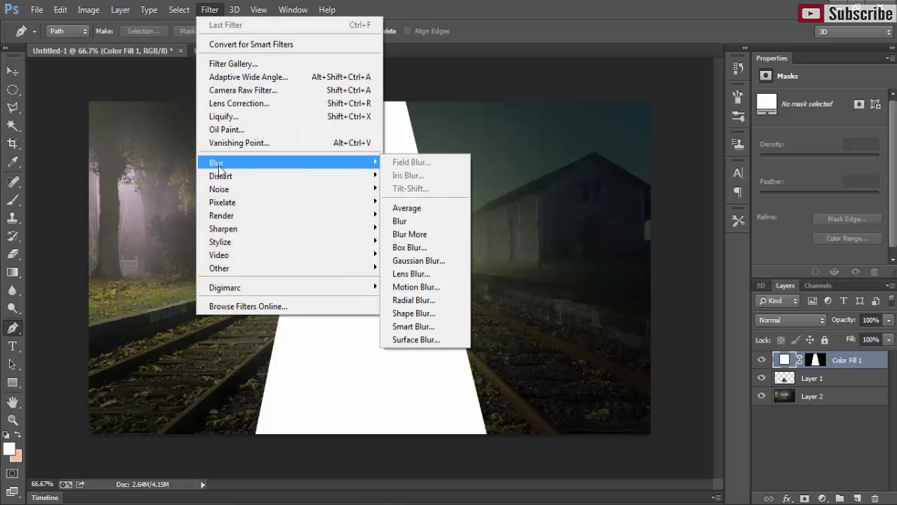
Rasterize and Box Blur Color Fill 1 at radius 85, then set its opacity to 18%
{"action": "left_click", "coordinate": [421, 248]}
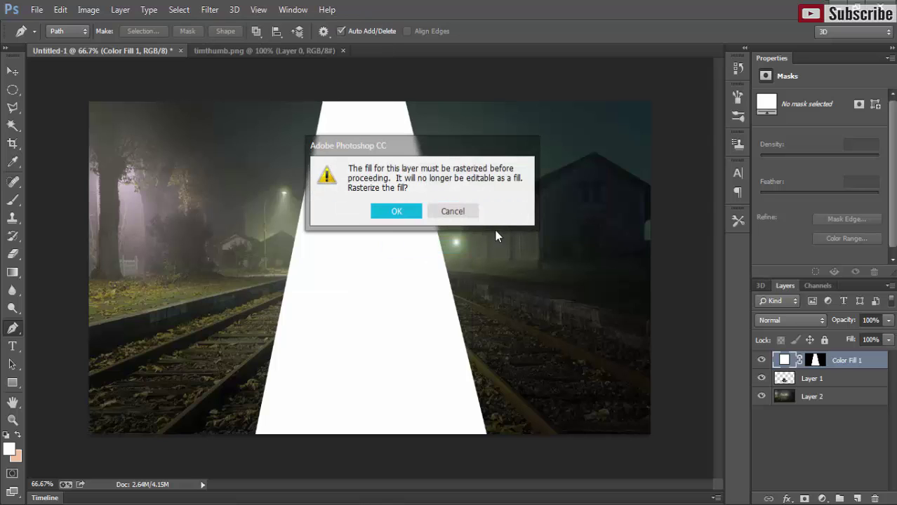
{"action": "left_click", "coordinate": [375, 212]}
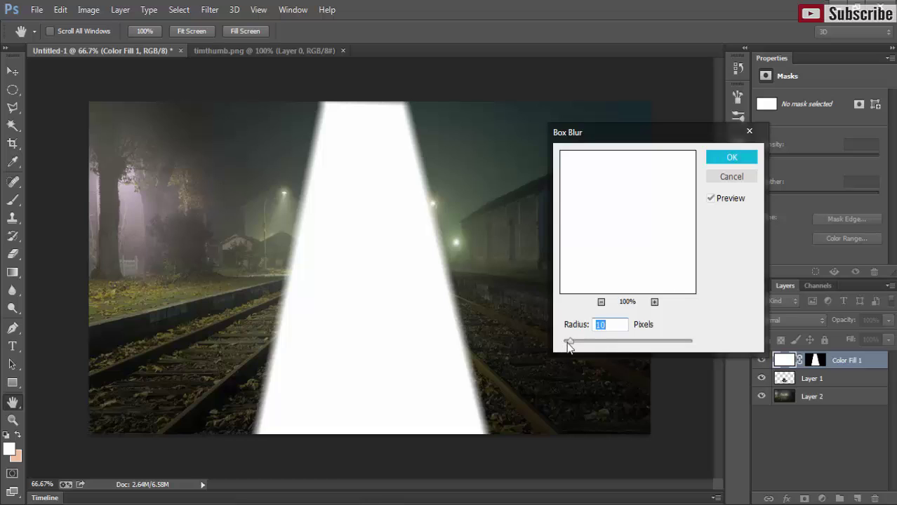
{"action": "left_click_drag", "start_coordinate": [568, 342], "coordinate": [607, 346]}
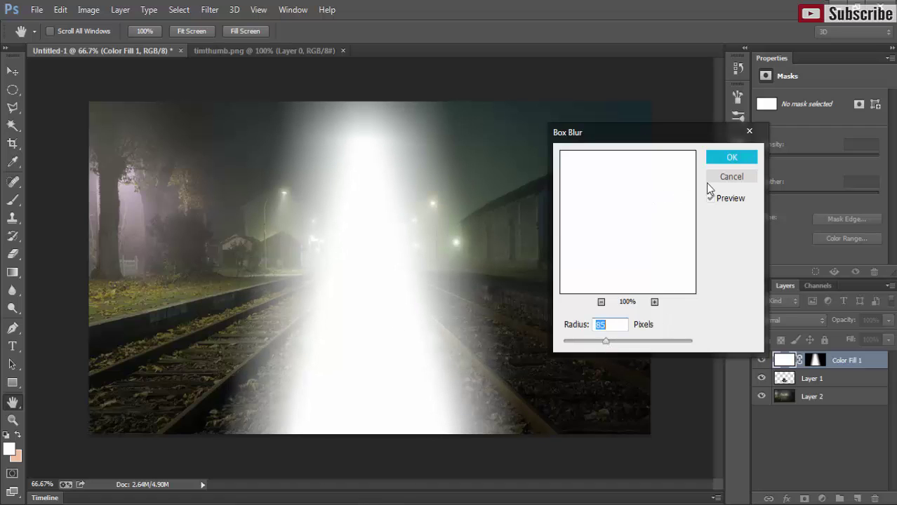
{"action": "left_click", "coordinate": [720, 161]}
{"action": "key", "text": "p"}
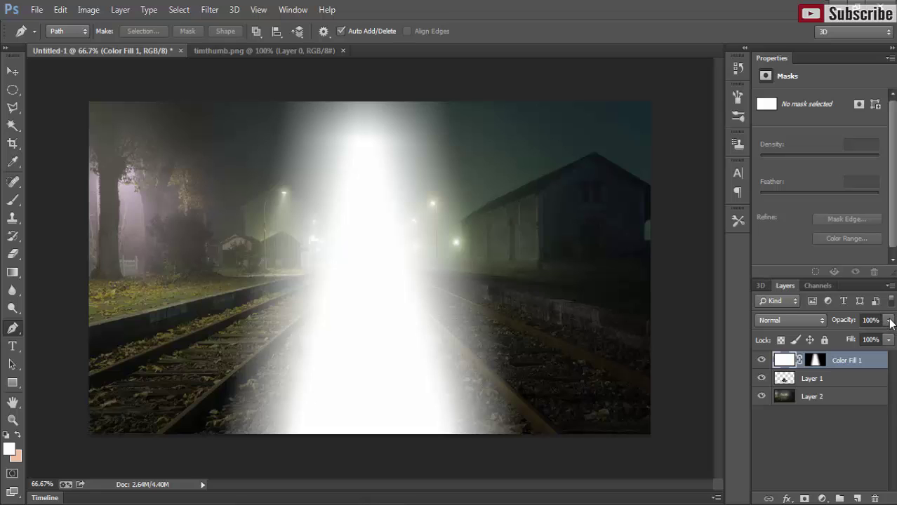
{"action": "left_click", "coordinate": [889, 320]}
{"action": "left_click_drag", "start_coordinate": [889, 338], "coordinate": [834, 347]}
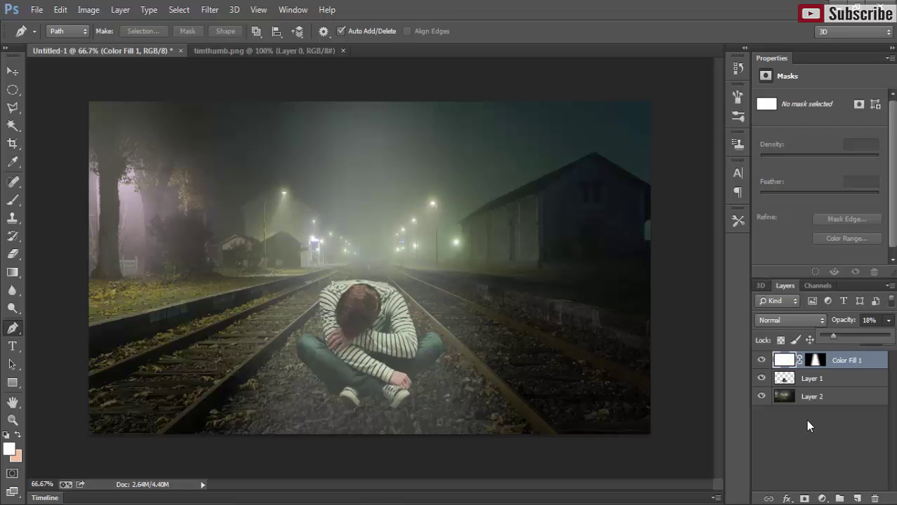
{"action": "left_click", "coordinate": [12, 71]}
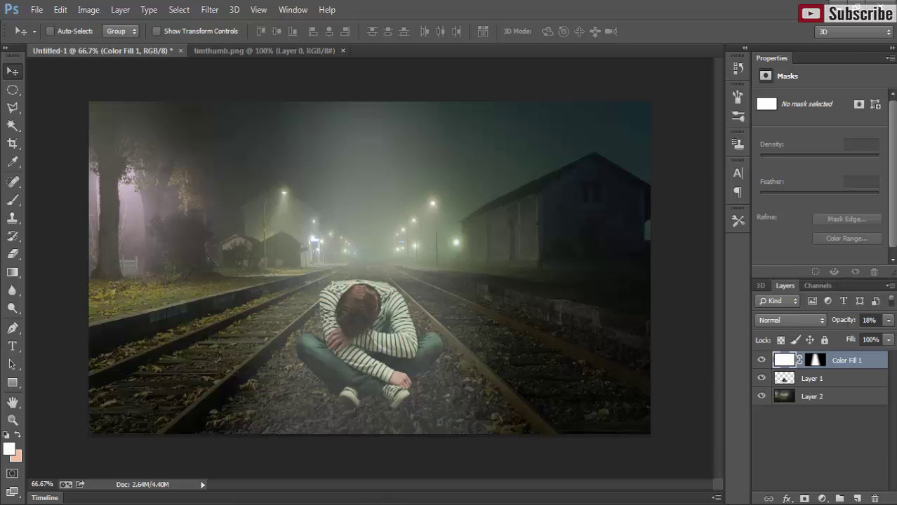
On a new layer, draw a narrower closed trapezoid path around the boy and nudge its top-left corner inward
{"action": "left_click", "coordinate": [858, 497]}
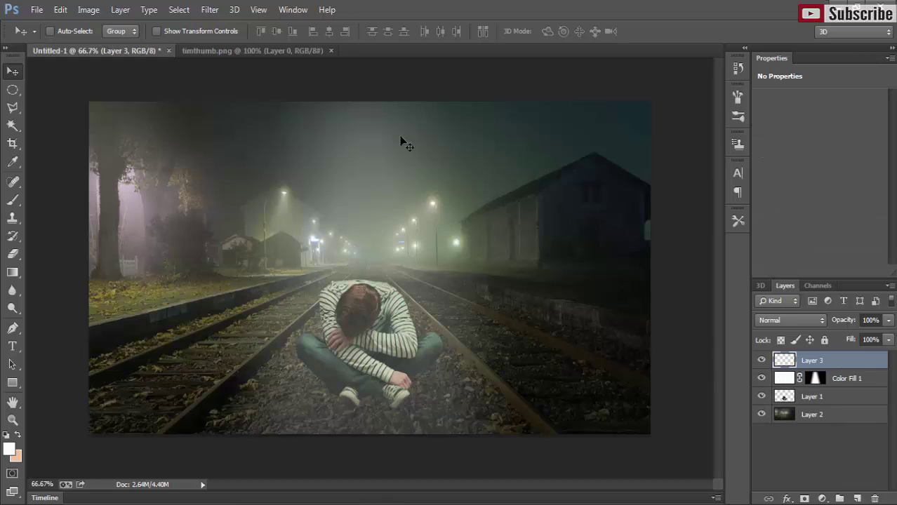
{"action": "left_click", "coordinate": [12, 328]}
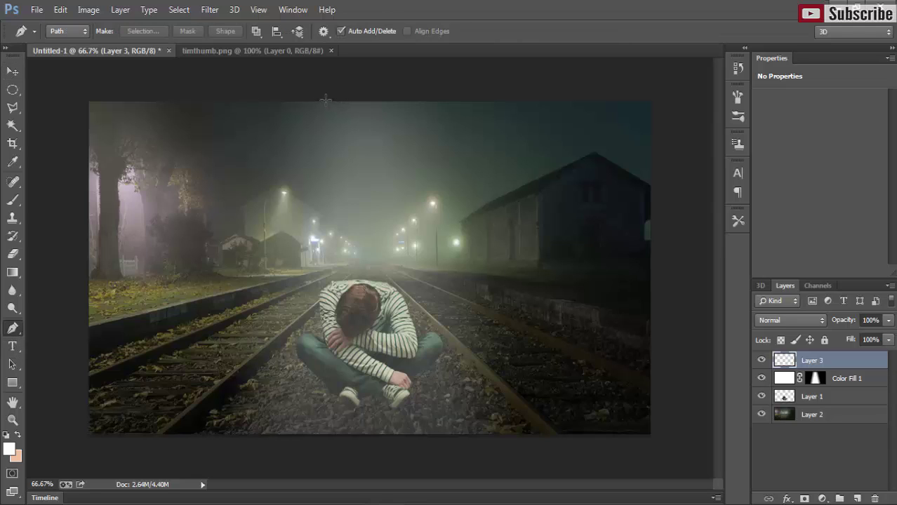
{"action": "left_click", "coordinate": [329, 100]}
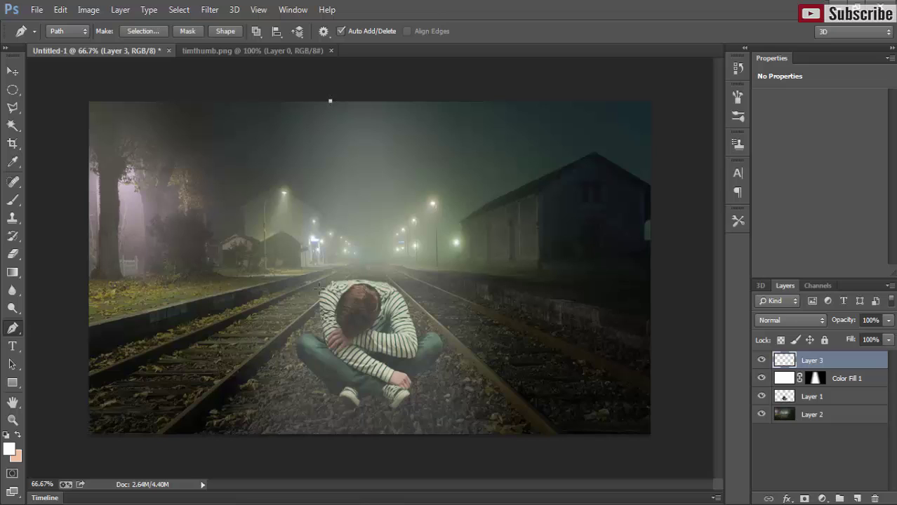
{"action": "left_click", "coordinate": [282, 433]}
{"action": "left_click", "coordinate": [458, 436]}
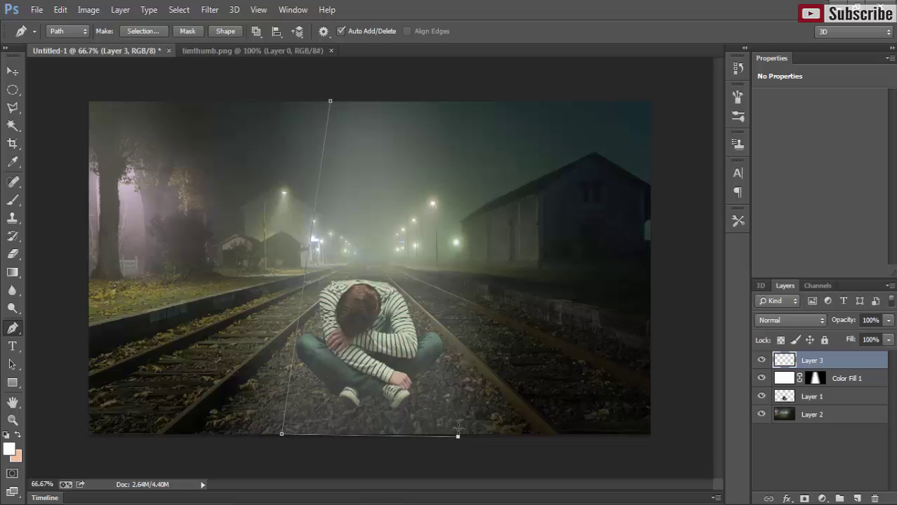
{"action": "left_click", "coordinate": [397, 99]}
{"action": "left_click", "coordinate": [330, 102]}
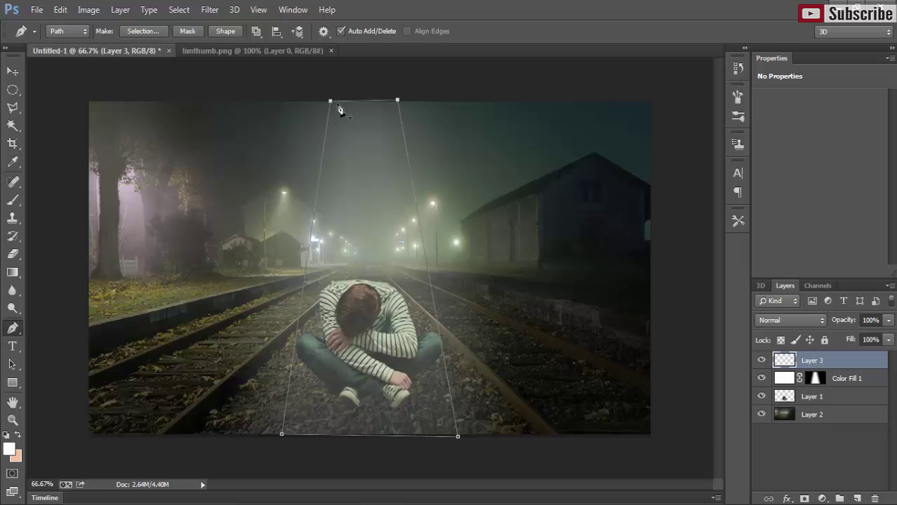
{"action": "left_click_drag", "start_coordinate": [340, 102], "coordinate": [336, 103]}
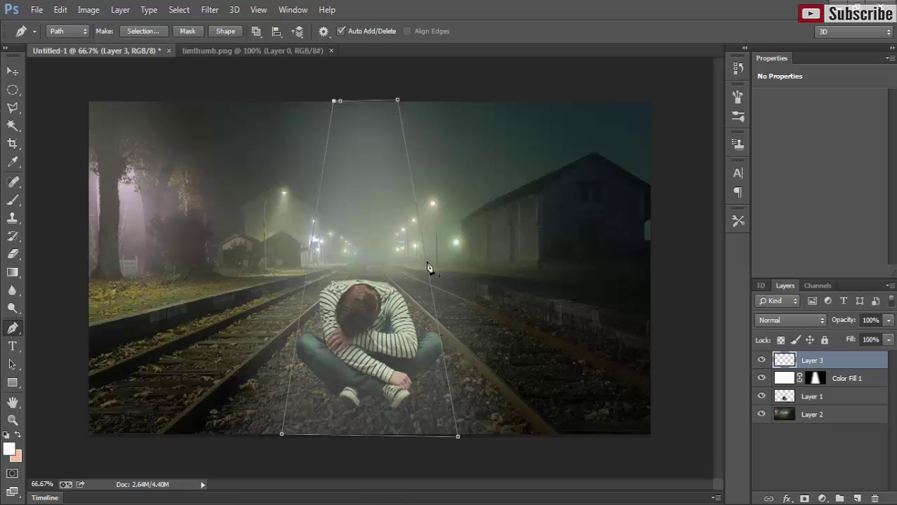
Turn the narrower path into a selection and fill it with a white Color Fill 2 layer
{"action": "right_click", "coordinate": [369, 155]}
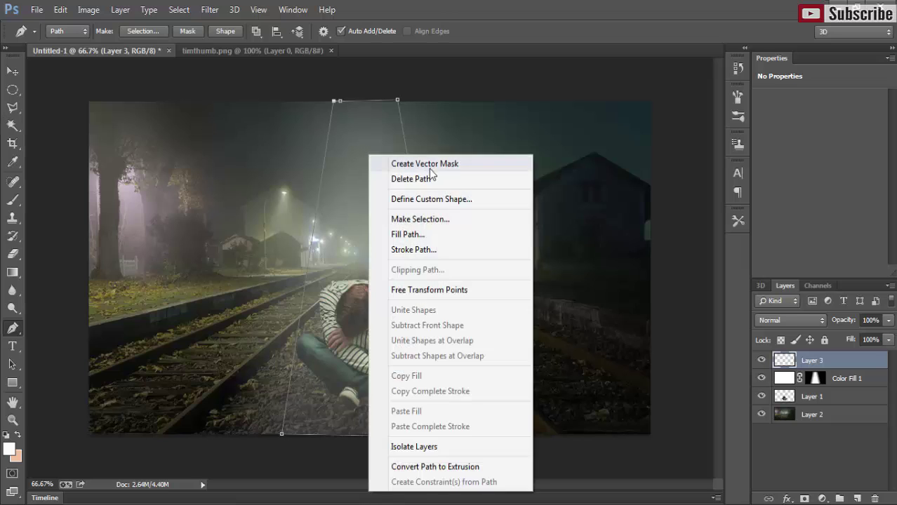
{"action": "left_click", "coordinate": [443, 220]}
{"action": "left_click", "coordinate": [517, 148]}
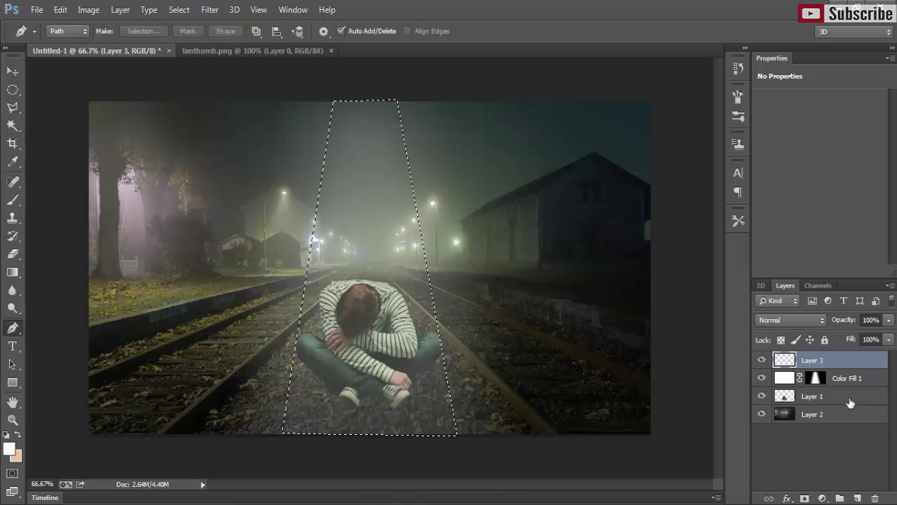
{"action": "left_click", "coordinate": [823, 499]}
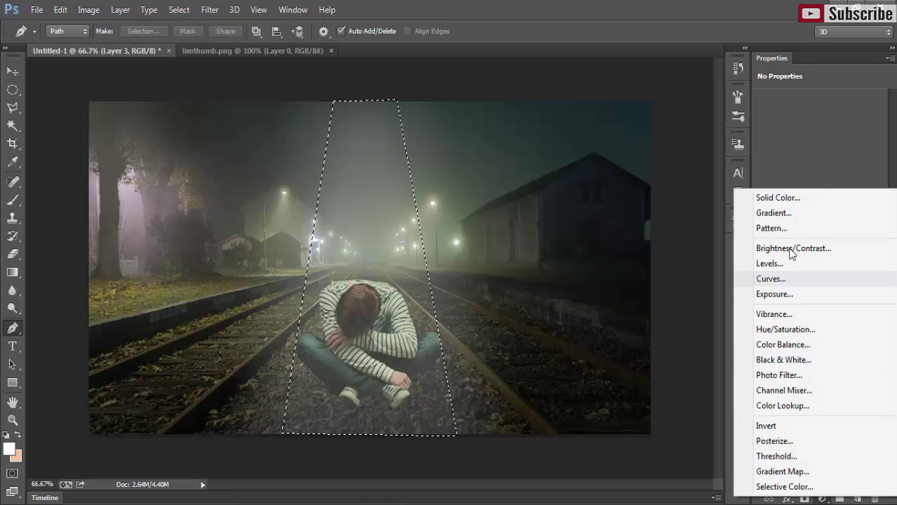
{"action": "left_click", "coordinate": [785, 198]}
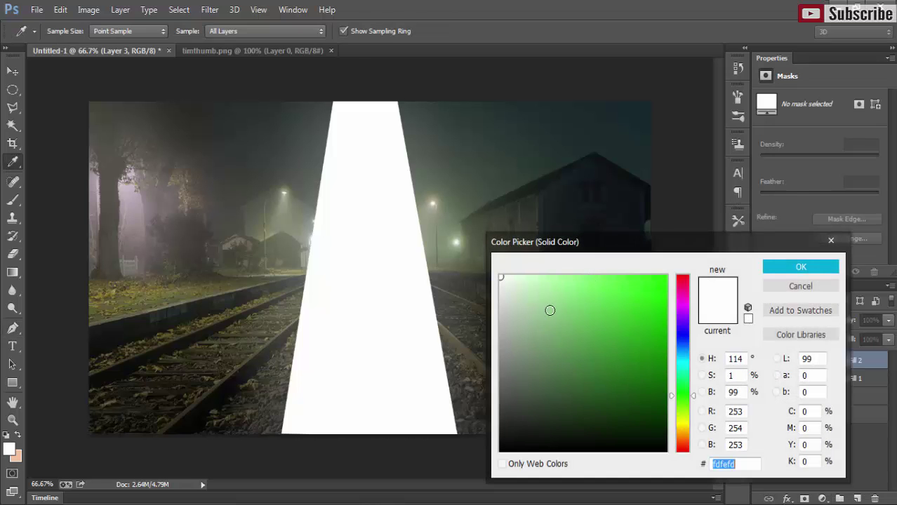
{"action": "left_click", "coordinate": [787, 267]}
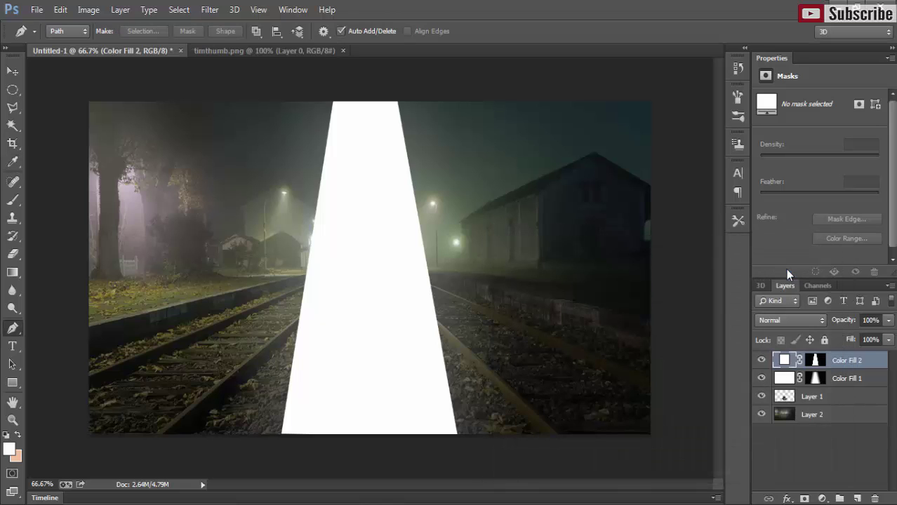
Start a Gaussian Blur on Color Fill 2, rasterizing it when prompted
{"action": "left_click", "coordinate": [209, 9]}
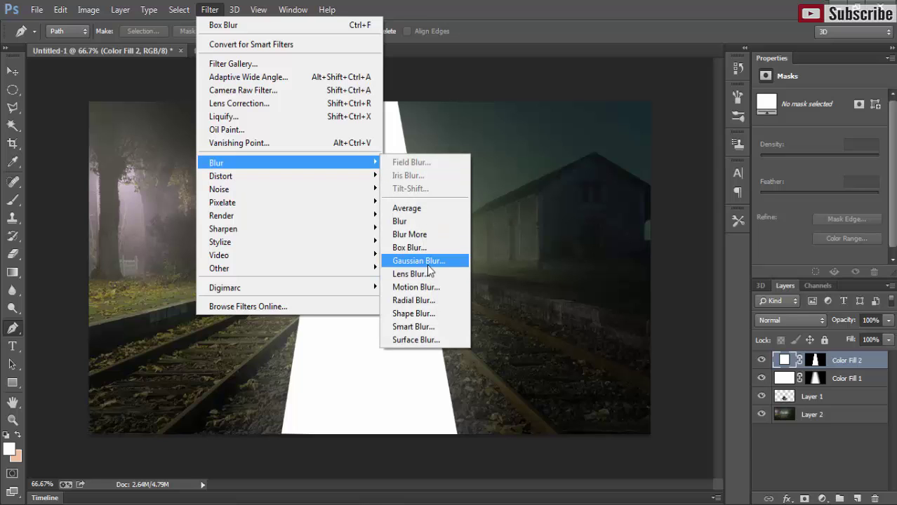
{"action": "left_click", "coordinate": [421, 261]}
{"action": "left_click", "coordinate": [412, 210]}
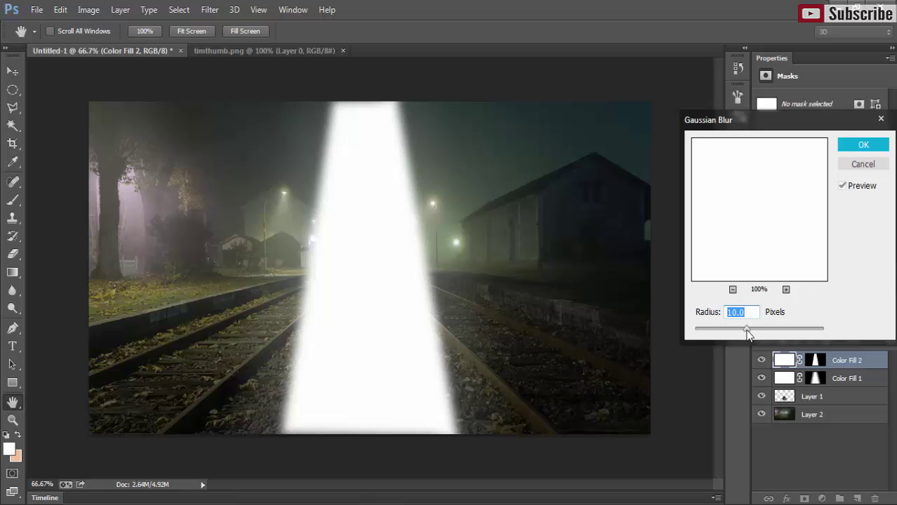
Apply a 66 px Gaussian Blur to Color Fill 2 and lower its opacity to 25%
{"action": "left_click_drag", "start_coordinate": [747, 328], "coordinate": [774, 328]}
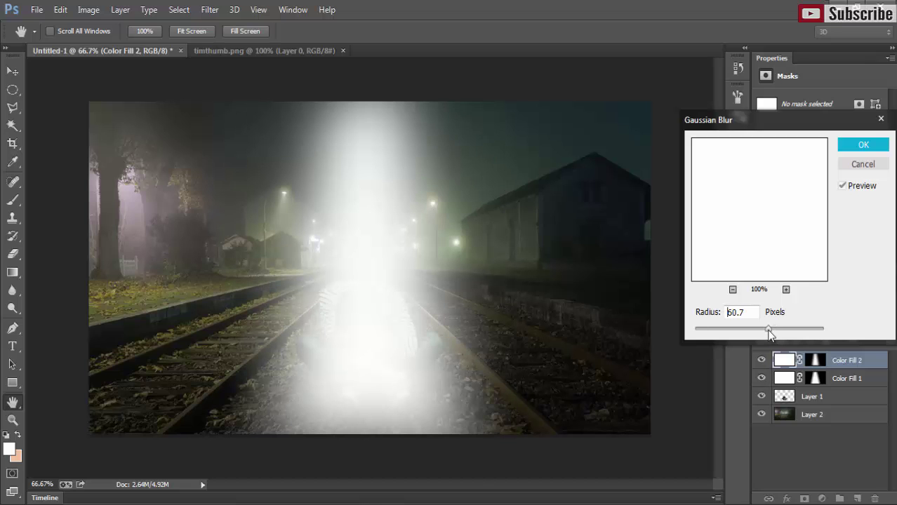
{"action": "left_click_drag", "start_coordinate": [769, 330], "coordinate": [771, 330]}
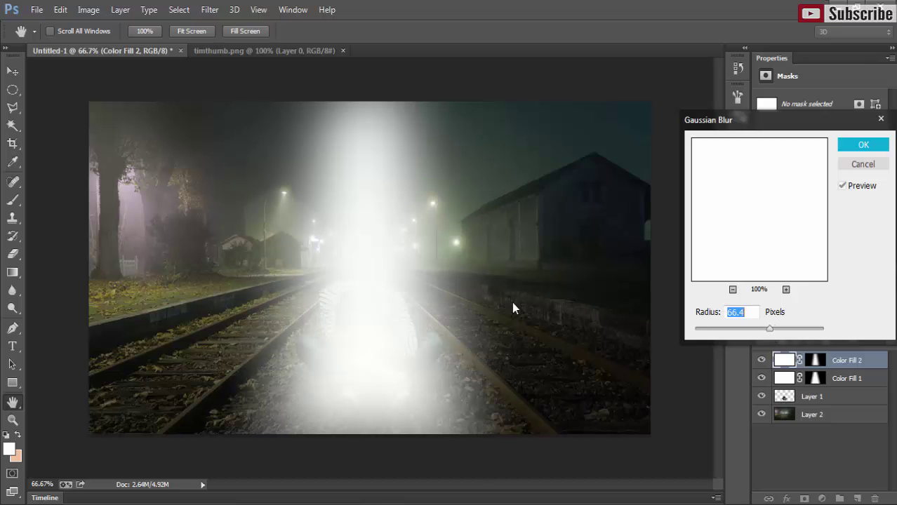
{"action": "left_click", "coordinate": [876, 148]}
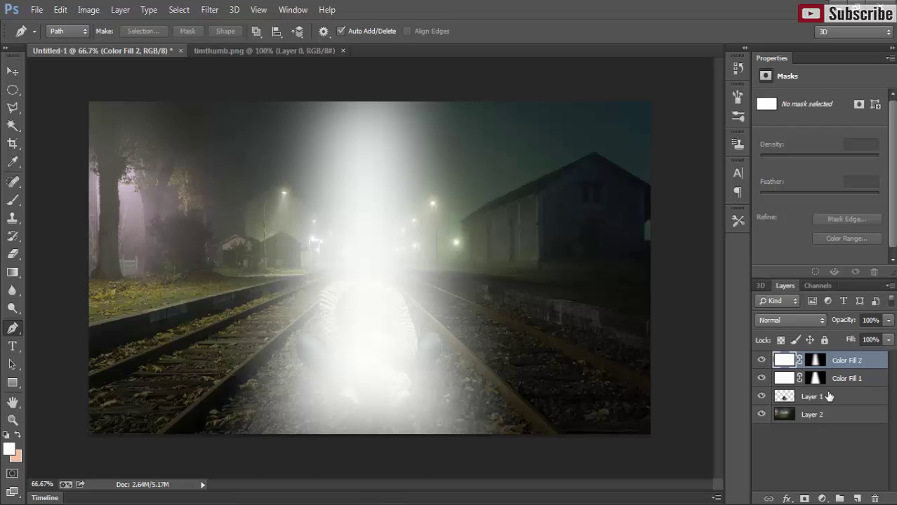
{"action": "left_click", "coordinate": [889, 321]}
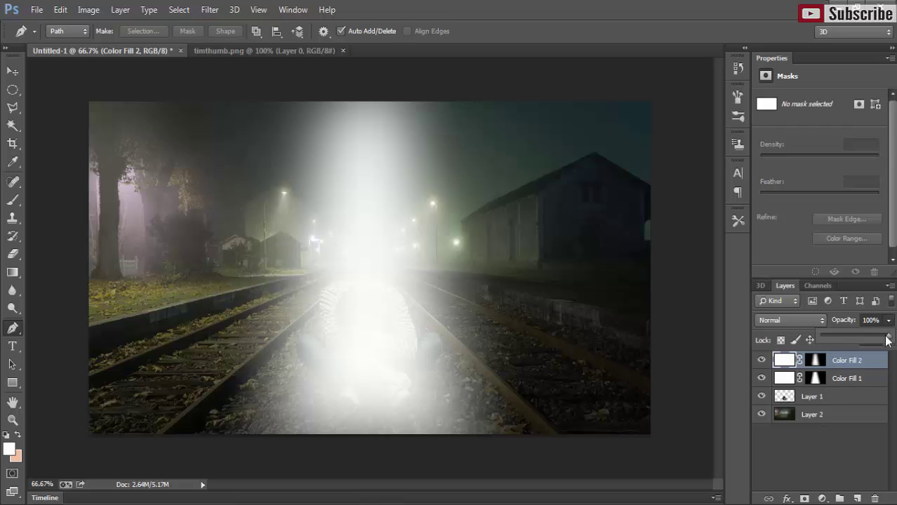
{"action": "left_click_drag", "start_coordinate": [889, 340], "coordinate": [864, 343]}
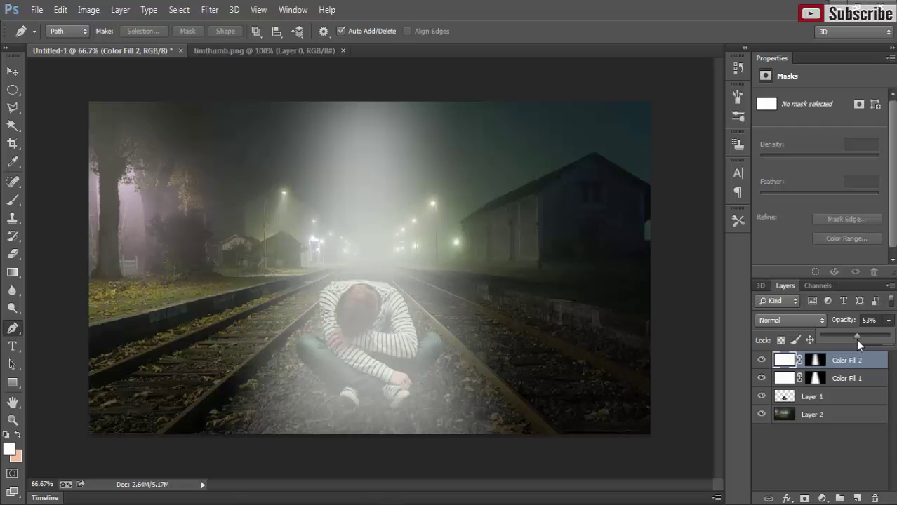
{"action": "left_click_drag", "start_coordinate": [857, 340], "coordinate": [855, 341]}
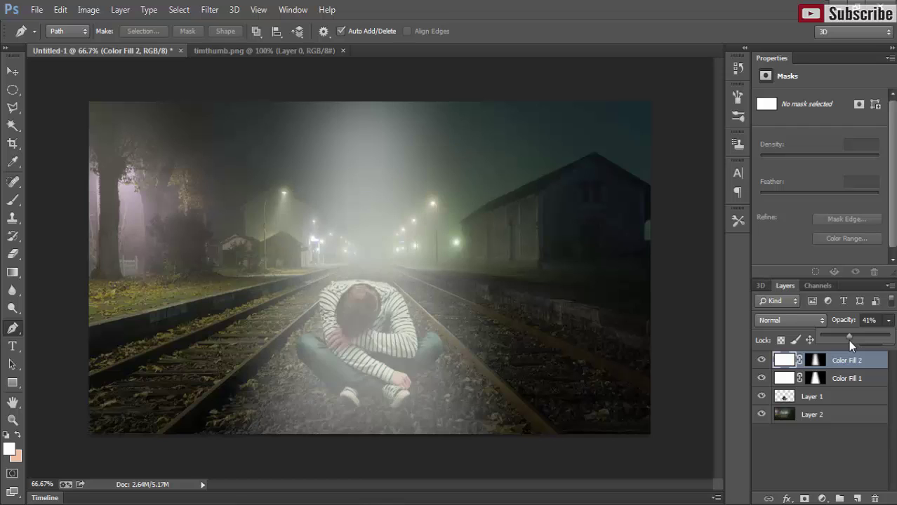
{"action": "left_click_drag", "start_coordinate": [843, 347], "coordinate": [842, 347]}
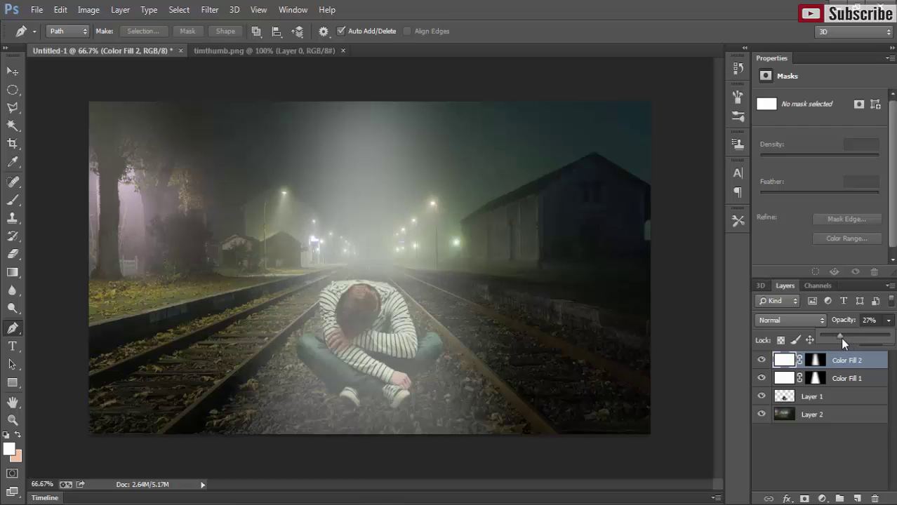
{"action": "left_click_drag", "start_coordinate": [841, 340], "coordinate": [836, 341]}
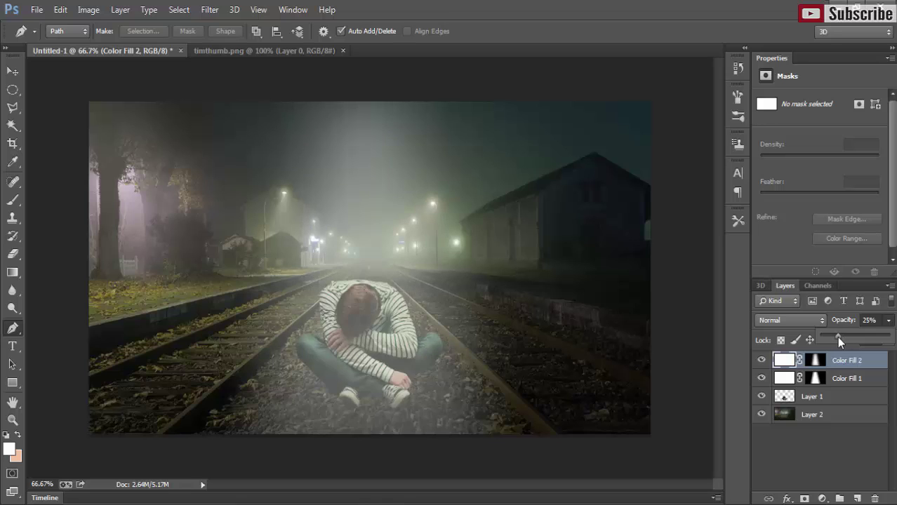
{"action": "left_click", "coordinate": [12, 71]}
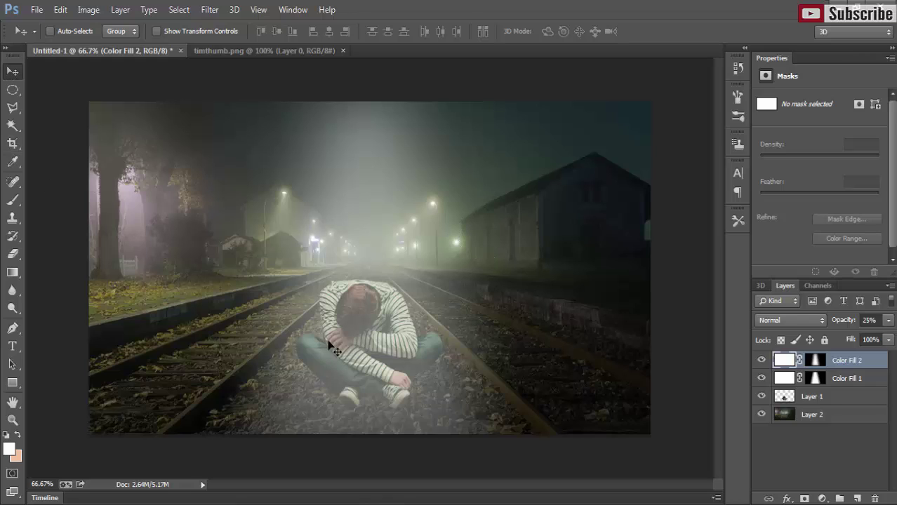
Add a new layer beneath the boy's Layer 1 and draw an elliptical selection around his legs
{"action": "left_click", "coordinate": [859, 499]}
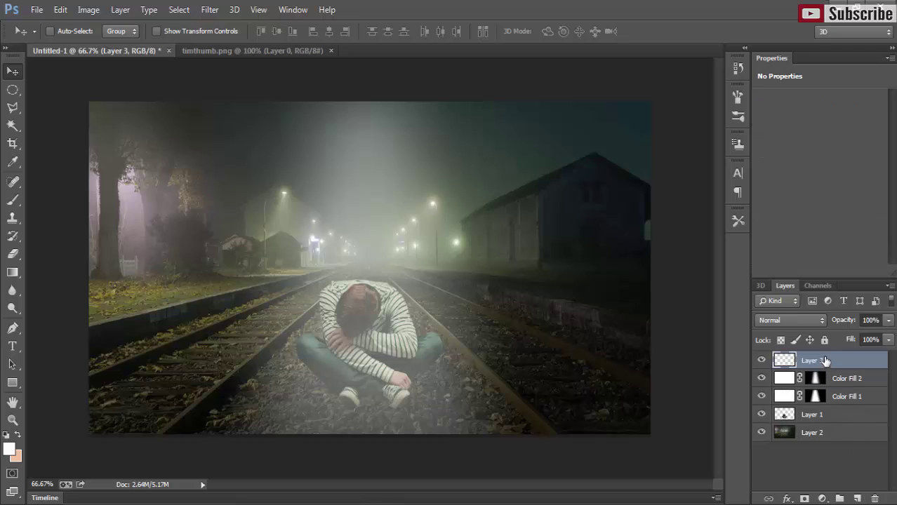
{"action": "left_click_drag", "start_coordinate": [825, 361], "coordinate": [829, 415]}
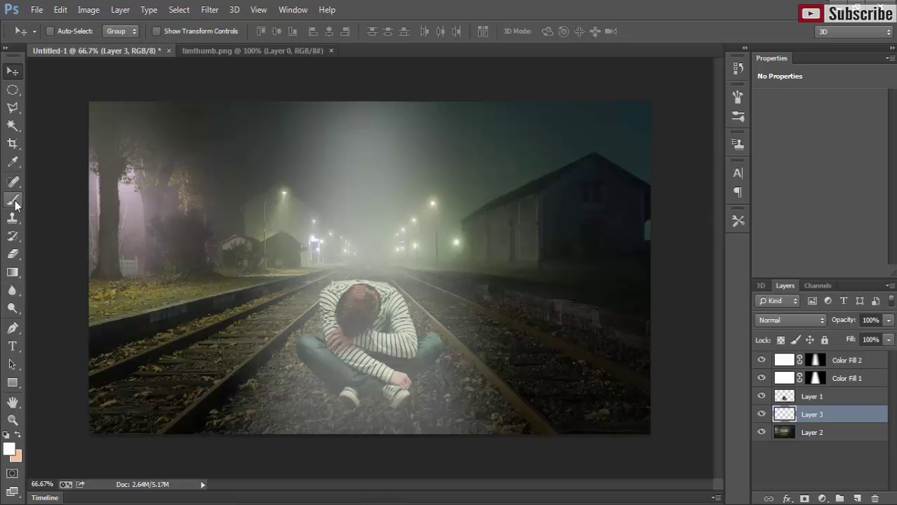
{"action": "left_click", "coordinate": [11, 89]}
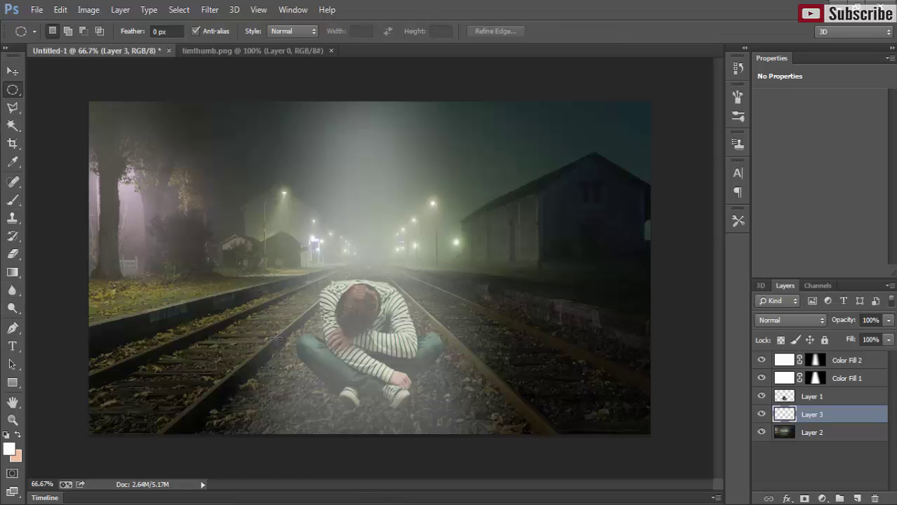
{"action": "left_click_drag", "start_coordinate": [277, 340], "coordinate": [485, 439]}
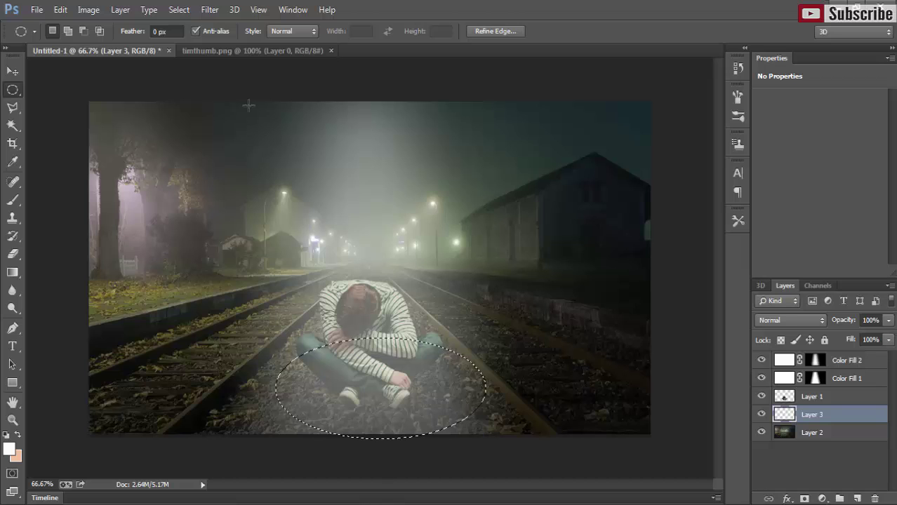
Transform the oval selection, narrowing it to about 94% width
{"action": "left_click", "coordinate": [179, 10]}
{"action": "left_click", "coordinate": [211, 227]}
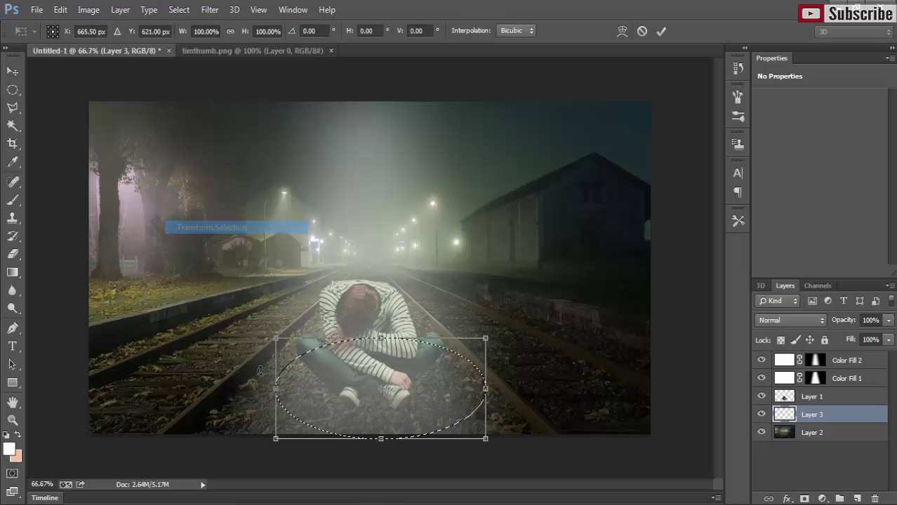
{"action": "left_click_drag", "start_coordinate": [273, 394], "coordinate": [271, 390]}
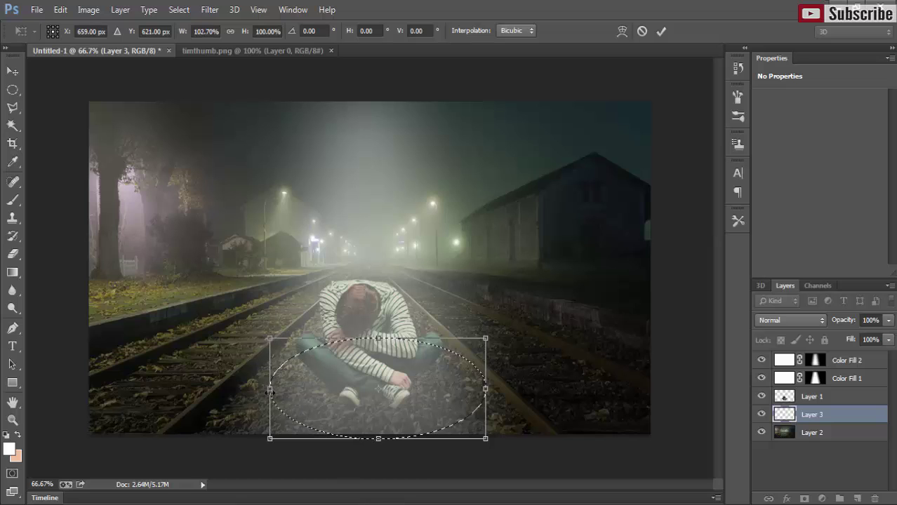
{"action": "left_click_drag", "start_coordinate": [490, 389], "coordinate": [471, 390]}
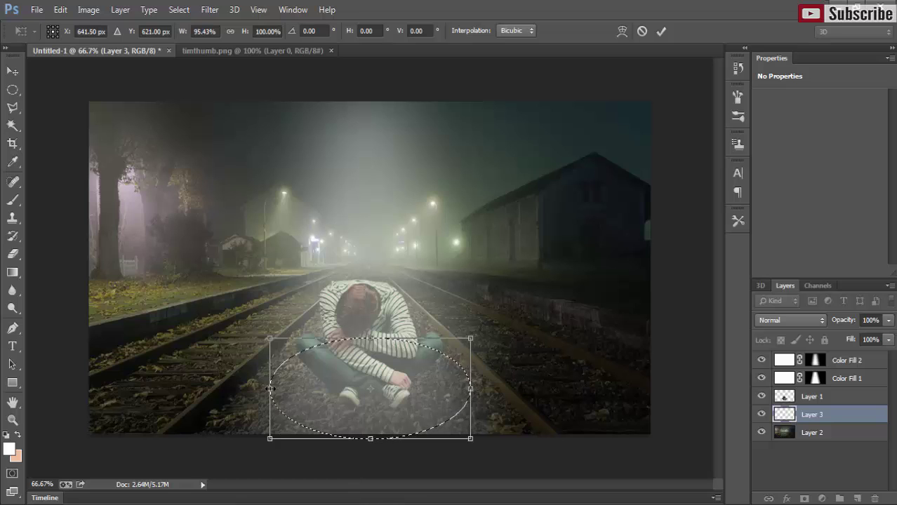
{"action": "left_click_drag", "start_coordinate": [270, 388], "coordinate": [273, 388]}
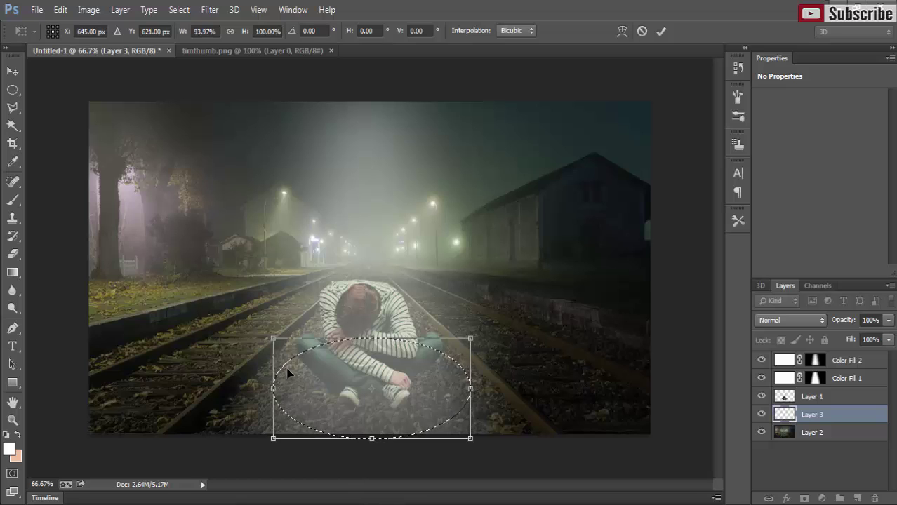
{"action": "left_click", "coordinate": [14, 73]}
{"action": "left_click", "coordinate": [376, 199]}
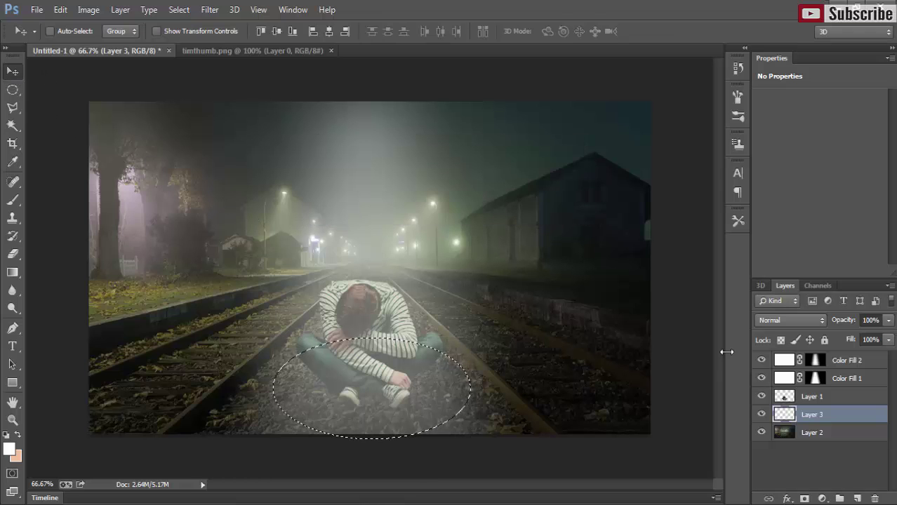
Fill the oval with a white Color Fill 3 layer, then rasterize it and Box Blur it at 46 px
{"action": "left_click", "coordinate": [822, 498]}
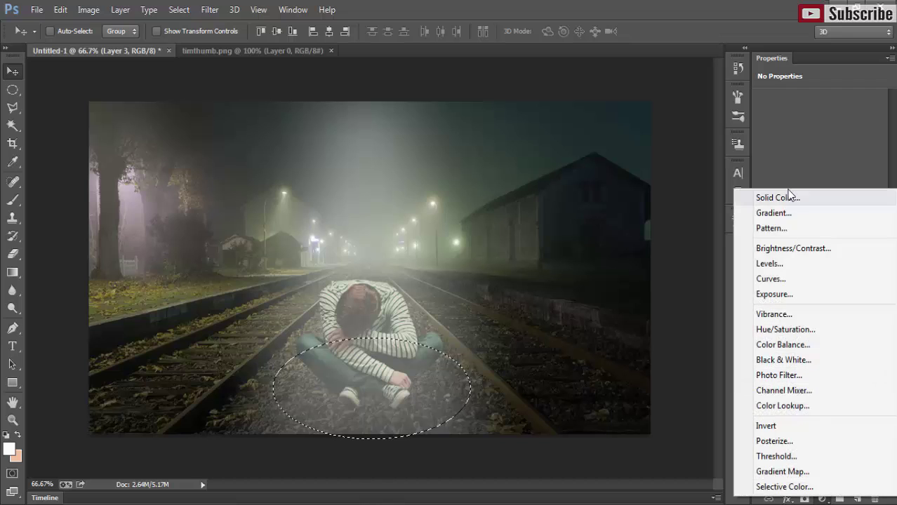
{"action": "left_click", "coordinate": [778, 197]}
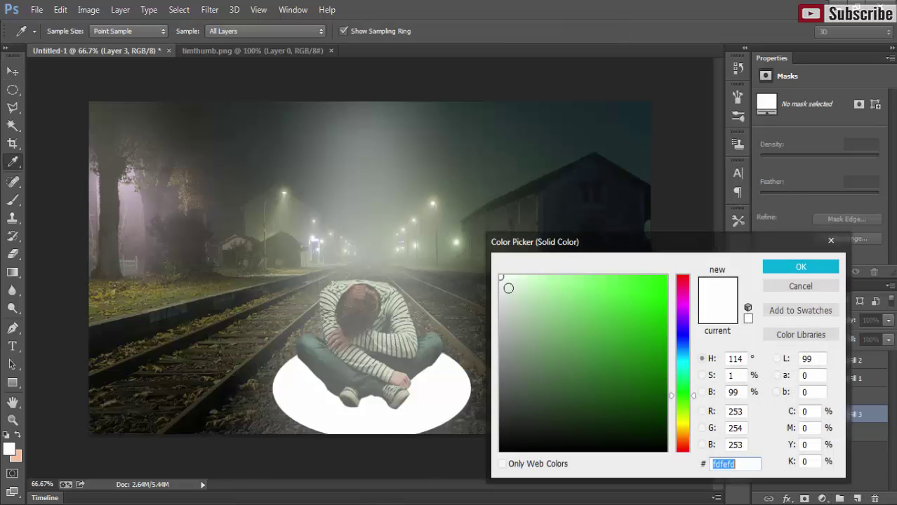
{"action": "left_click", "coordinate": [805, 265]}
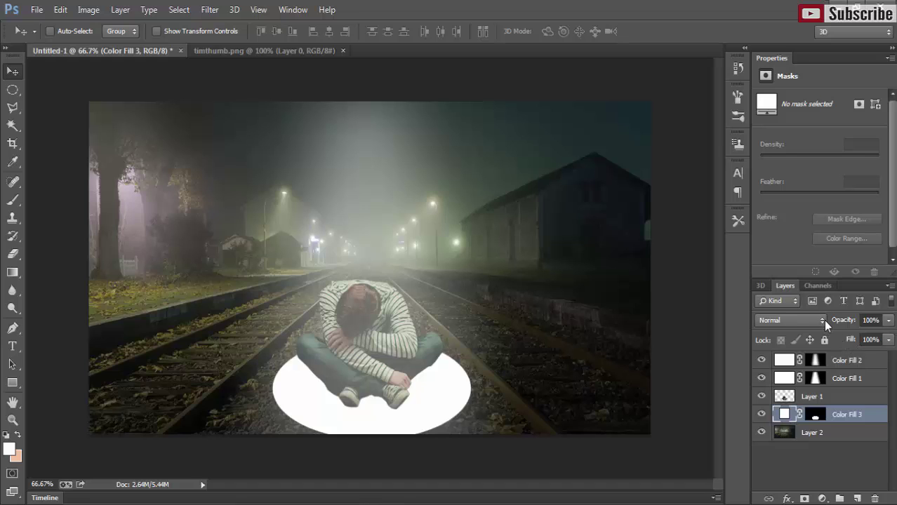
{"action": "left_click", "coordinate": [204, 10]}
{"action": "mouse_move", "coordinate": [216, 163]}
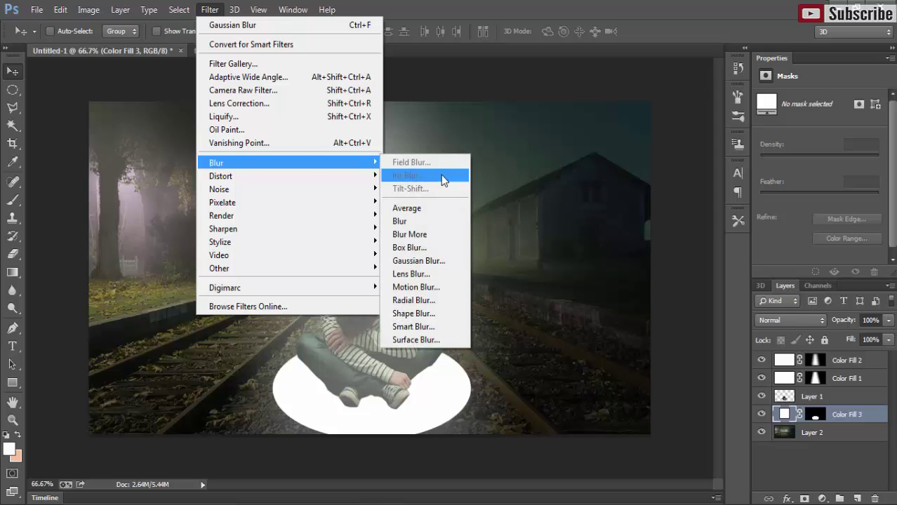
{"action": "left_click", "coordinate": [413, 248]}
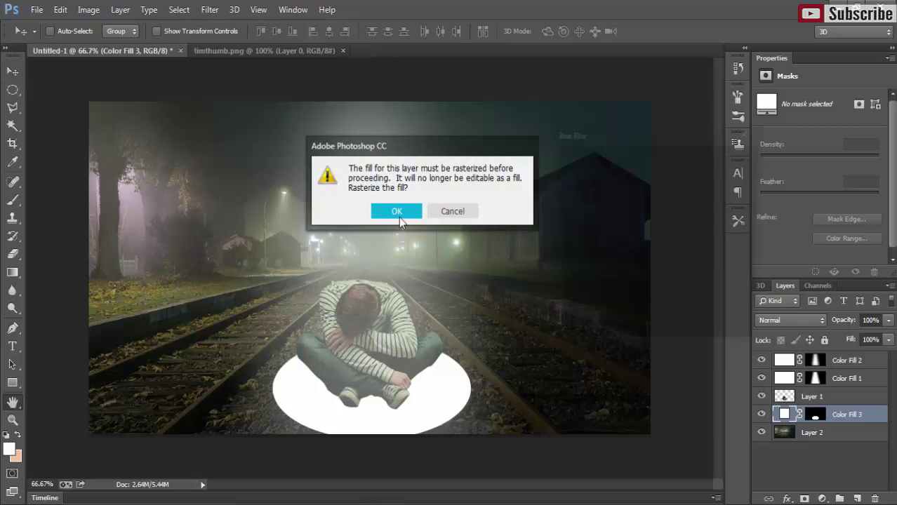
{"action": "left_click", "coordinate": [397, 213]}
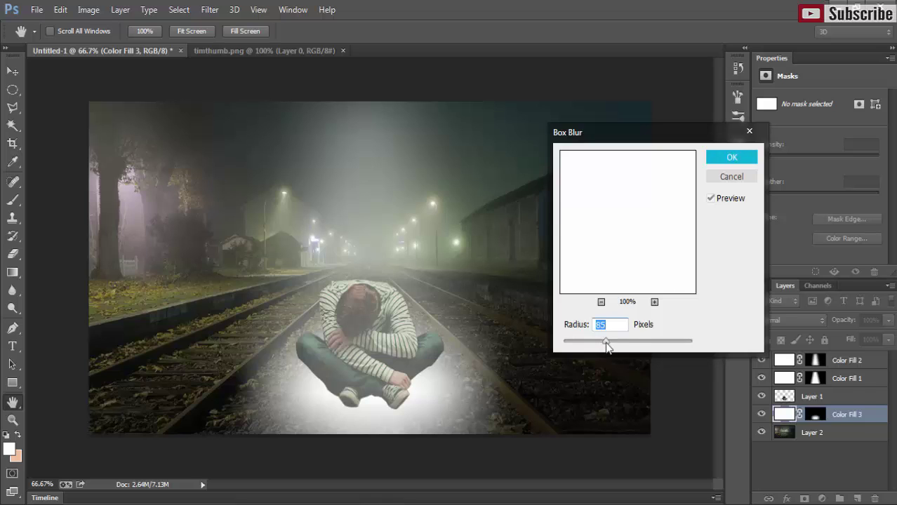
{"action": "left_click_drag", "start_coordinate": [606, 347], "coordinate": [596, 348]}
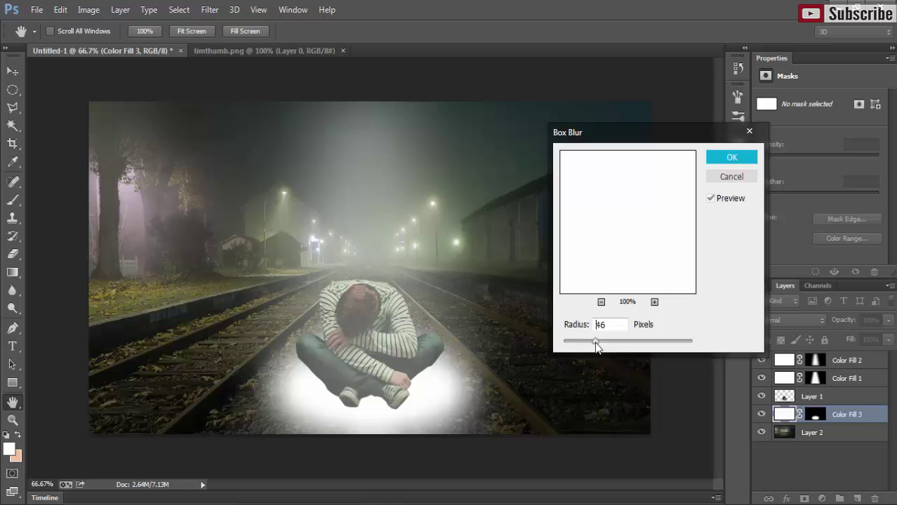
{"action": "left_click", "coordinate": [730, 158]}
{"action": "left_click", "coordinate": [731, 159]}
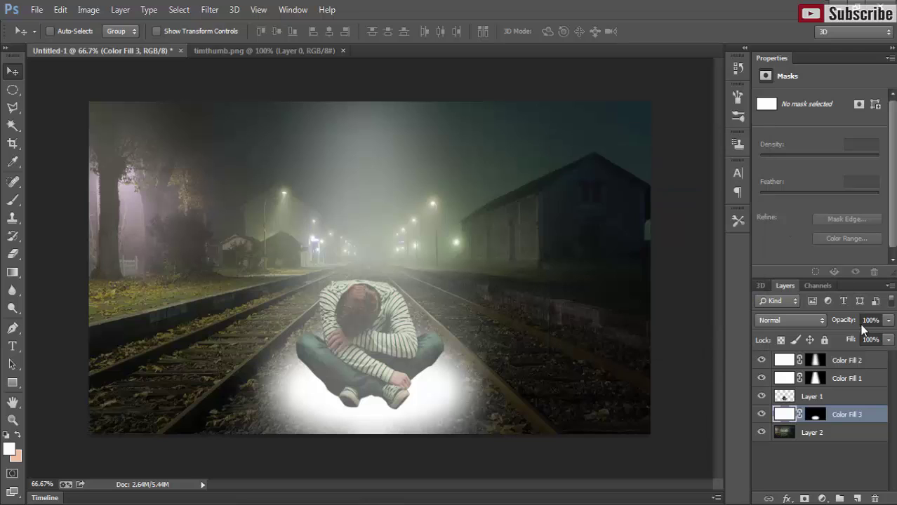
Set Color Fill 3 to Overlay, duplicate it, then select Layer 1
{"action": "left_click", "coordinate": [822, 319]}
{"action": "left_click", "coordinate": [792, 175]}
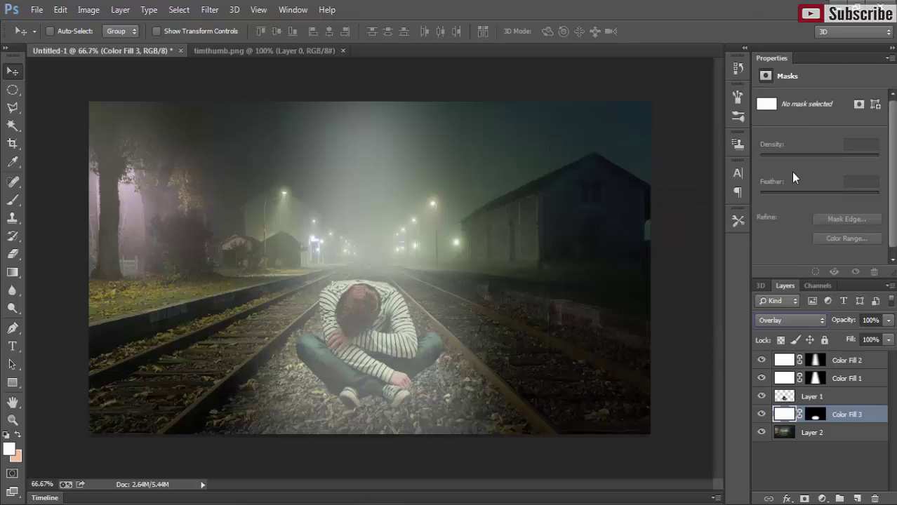
{"action": "right_click", "coordinate": [847, 416]}
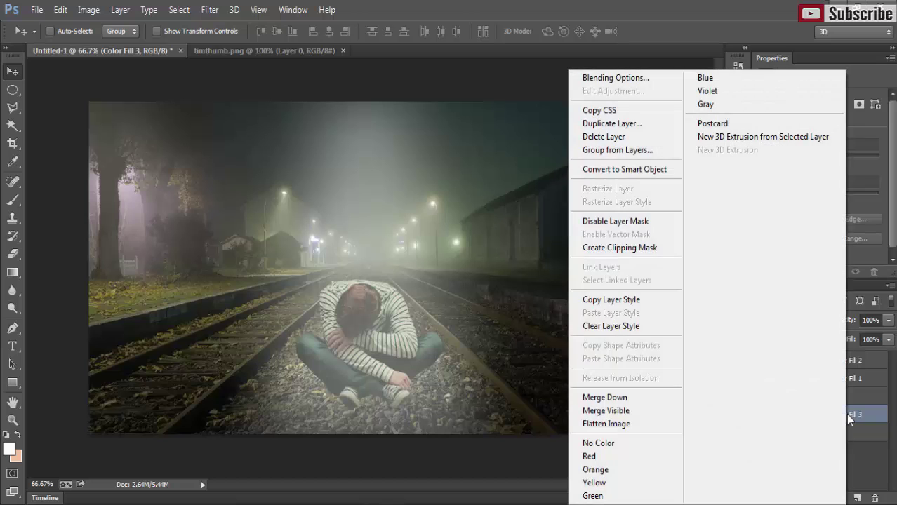
{"action": "left_click", "coordinate": [612, 124]}
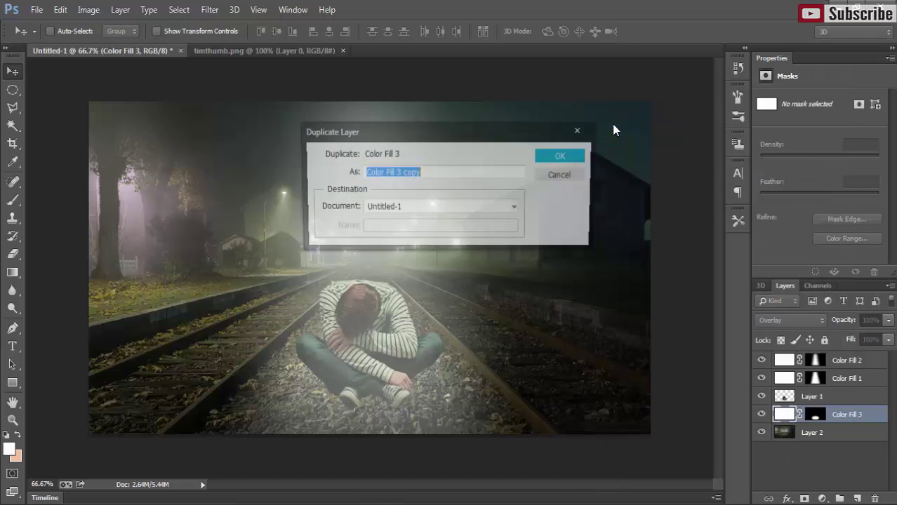
{"action": "left_click", "coordinate": [566, 157]}
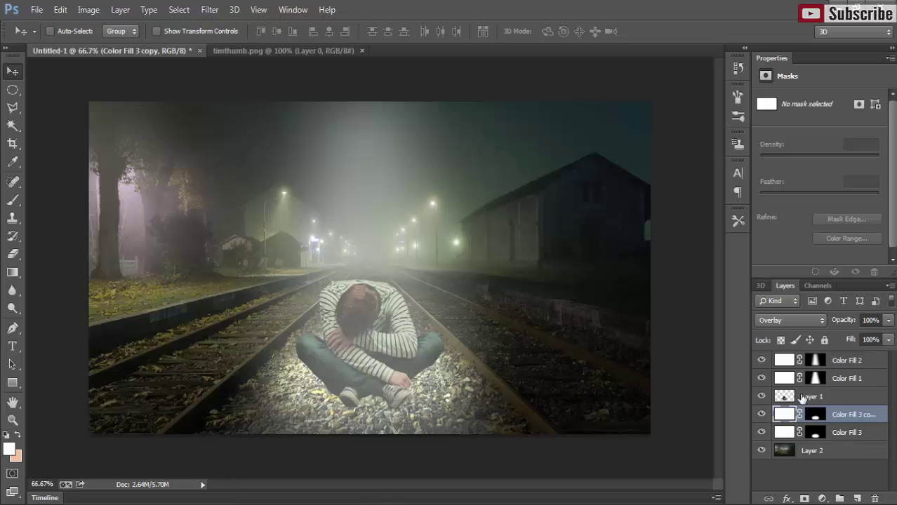
{"action": "left_click", "coordinate": [802, 397]}
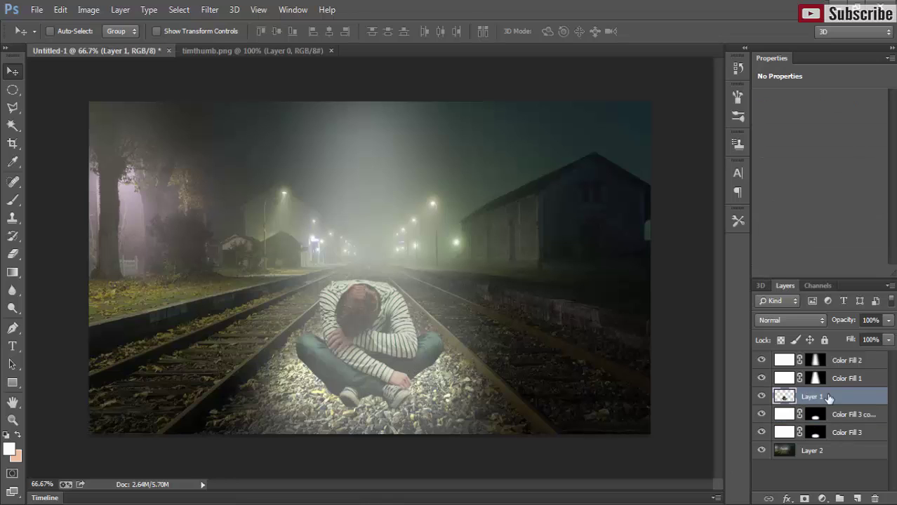
Add a new layer above Layer 1, choose a 9 px round brush, and zoom in on the boy
{"action": "left_click", "coordinate": [857, 498]}
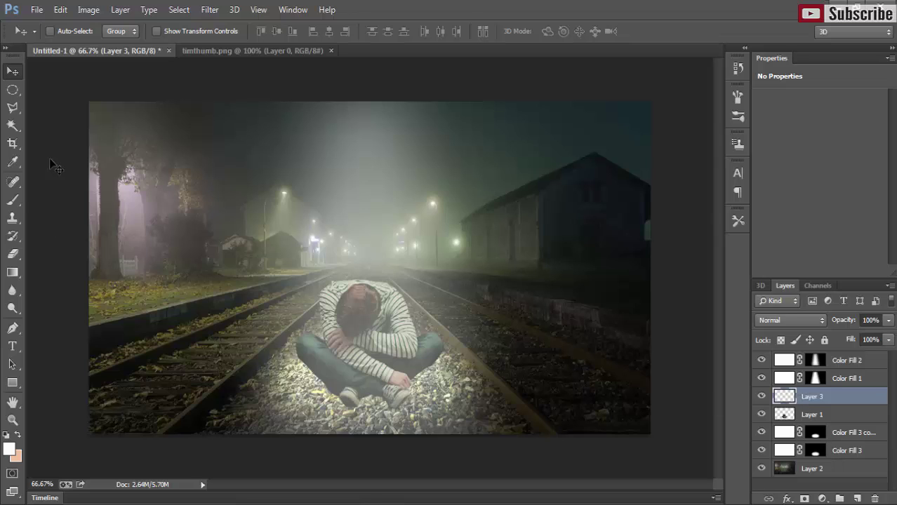
{"action": "left_click", "coordinate": [13, 201]}
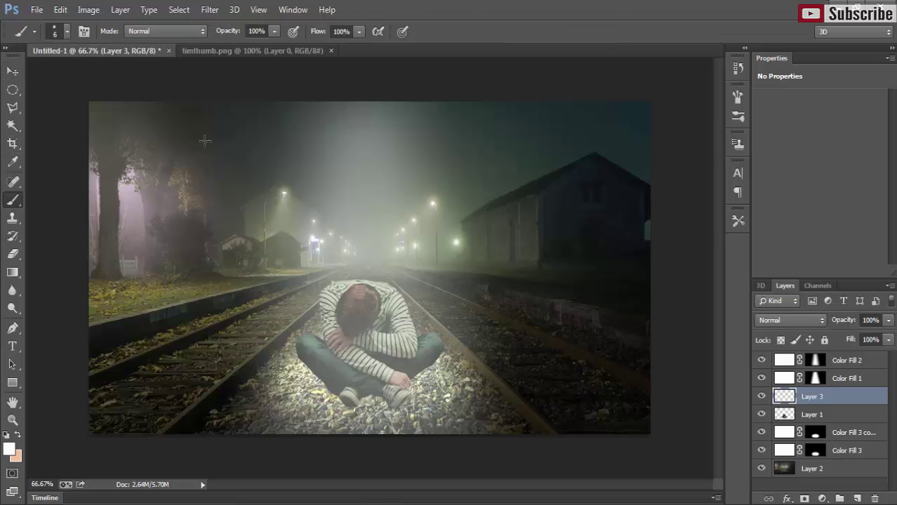
{"action": "left_click", "coordinate": [66, 31]}
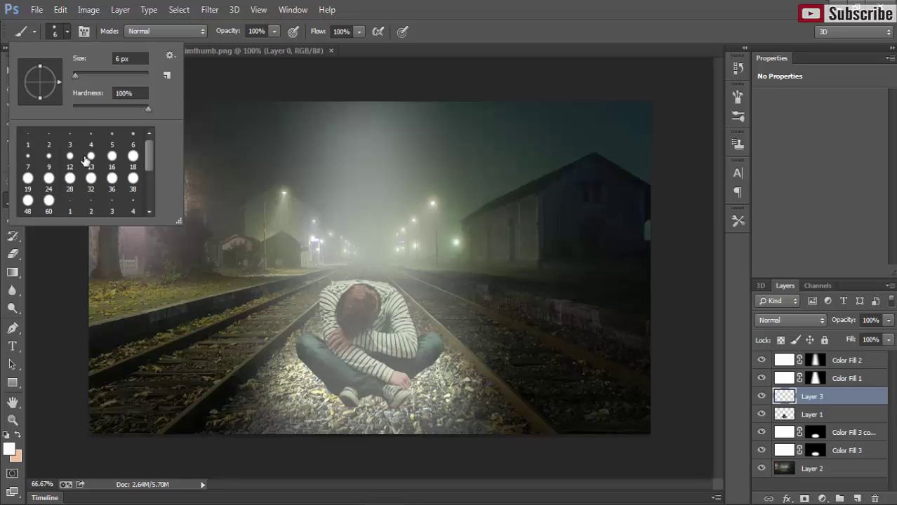
{"action": "left_click", "coordinate": [49, 158]}
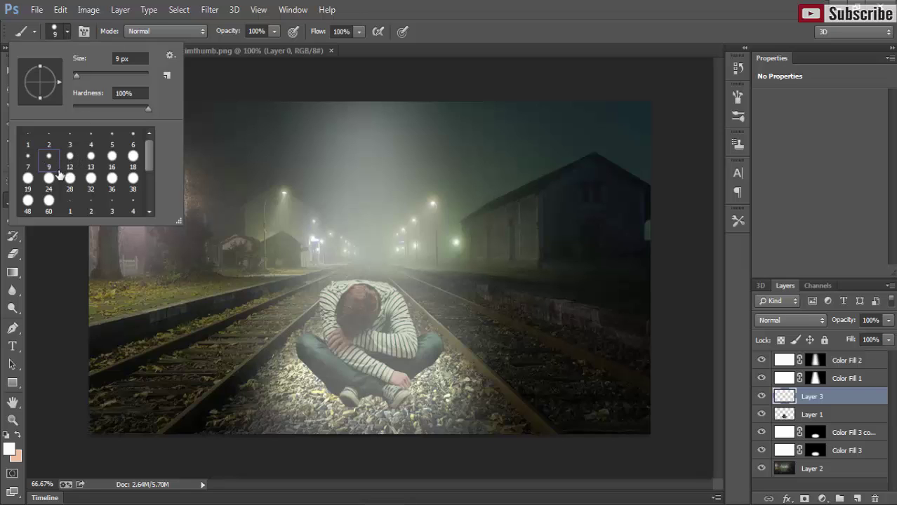
{"action": "left_click", "coordinate": [506, 78]}
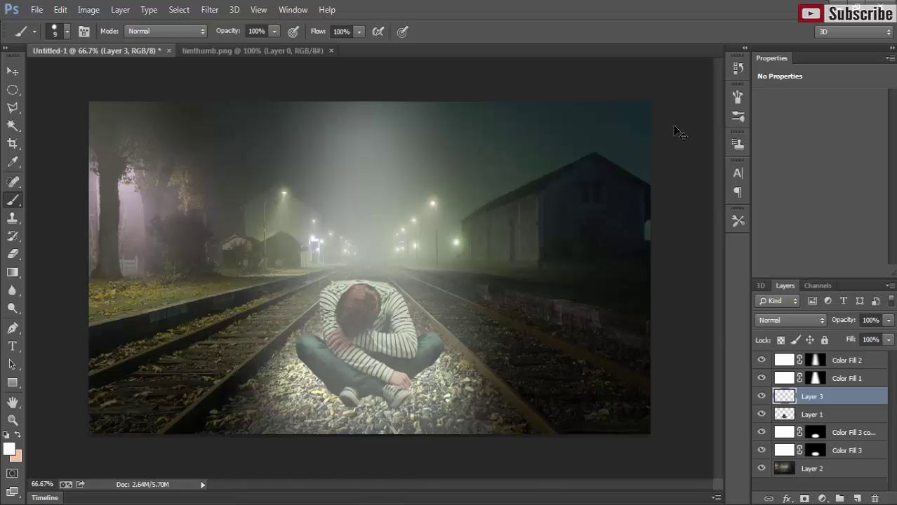
{"action": "key", "text": "ctrl+plus"}
{"action": "key", "text": "ctrl+plus"}
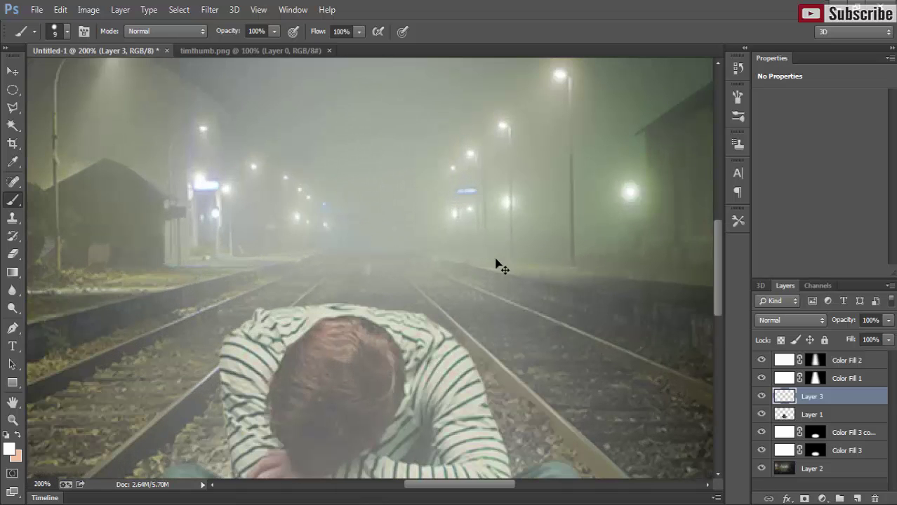
{"action": "key", "text": "ctrl+plus"}
{"action": "mouse_move", "coordinate": [368, 366]}
{"action": "left_mouse_down"}
{"action": "mouse_move", "coordinate": [421, 94]}
{"action": "mouse_move", "coordinate": [427, 153]}
{"action": "left_mouse_up"}
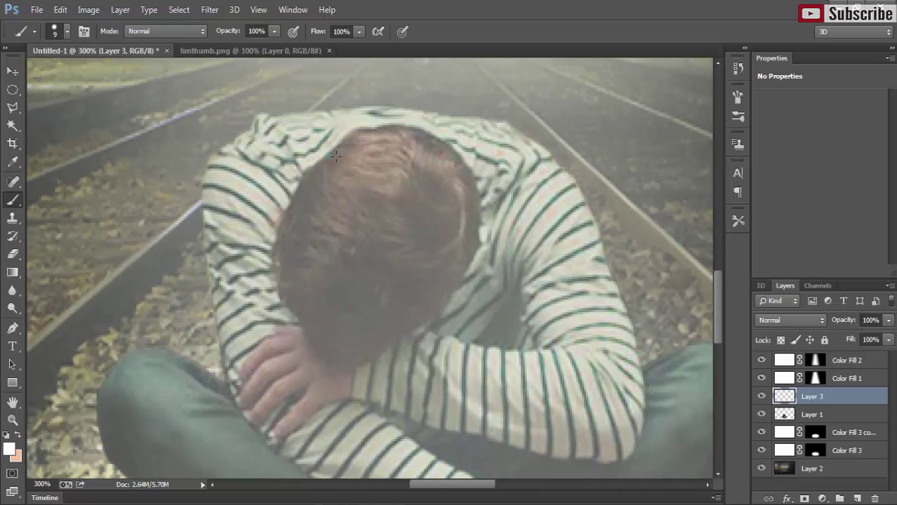
Paint white over the boy's head and upper arms
{"action": "mouse_move", "coordinate": [320, 164]}
{"action": "left_mouse_down"}
{"action": "mouse_move", "coordinate": [372, 138]}
{"action": "mouse_move", "coordinate": [424, 167]}
{"action": "left_mouse_up"}
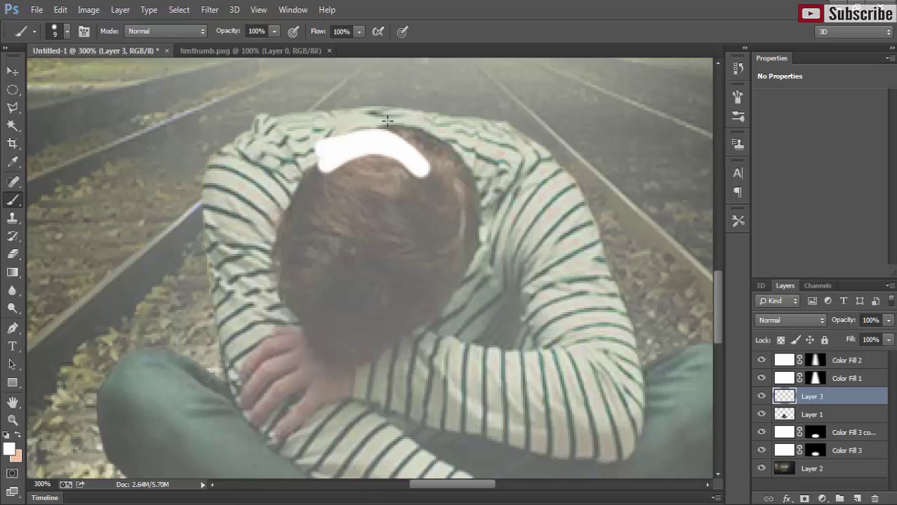
{"action": "mouse_move", "coordinate": [387, 121]}
{"action": "left_mouse_down"}
{"action": "mouse_move", "coordinate": [261, 150]}
{"action": "mouse_move", "coordinate": [275, 125]}
{"action": "mouse_move", "coordinate": [256, 118]}
{"action": "mouse_move", "coordinate": [314, 124]}
{"action": "mouse_move", "coordinate": [430, 114]}
{"action": "mouse_move", "coordinate": [481, 130]}
{"action": "mouse_move", "coordinate": [431, 137]}
{"action": "mouse_move", "coordinate": [413, 169]}
{"action": "mouse_move", "coordinate": [324, 176]}
{"action": "mouse_move", "coordinate": [431, 207]}
{"action": "mouse_move", "coordinate": [424, 191]}
{"action": "mouse_move", "coordinate": [381, 192]}
{"action": "mouse_move", "coordinate": [456, 202]}
{"action": "mouse_move", "coordinate": [443, 181]}
{"action": "left_mouse_up"}
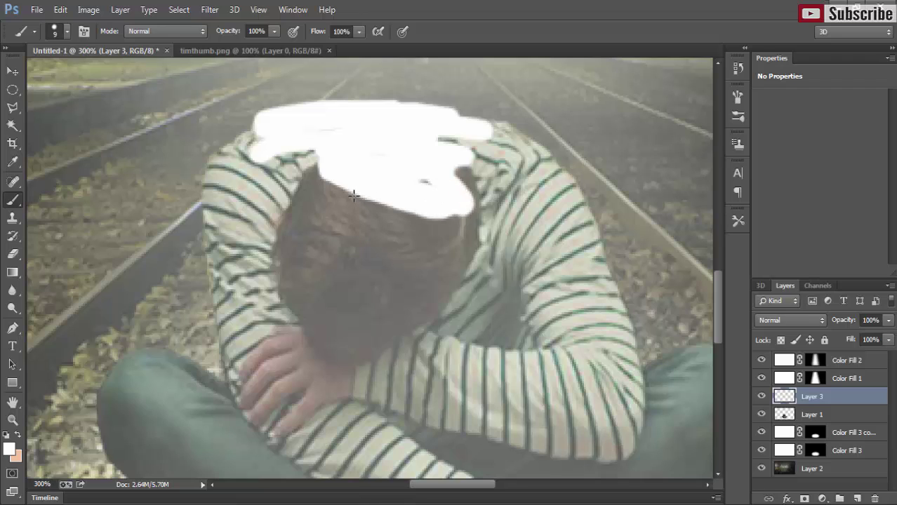
{"action": "mouse_move", "coordinate": [353, 196]}
{"action": "left_mouse_down"}
{"action": "mouse_move", "coordinate": [337, 177]}
{"action": "mouse_move", "coordinate": [341, 198]}
{"action": "mouse_move", "coordinate": [311, 181]}
{"action": "mouse_move", "coordinate": [303, 222]}
{"action": "mouse_move", "coordinate": [321, 233]}
{"action": "mouse_move", "coordinate": [317, 205]}
{"action": "mouse_move", "coordinate": [338, 257]}
{"action": "mouse_move", "coordinate": [378, 261]}
{"action": "mouse_move", "coordinate": [444, 178]}
{"action": "mouse_move", "coordinate": [372, 226]}
{"action": "left_mouse_up"}
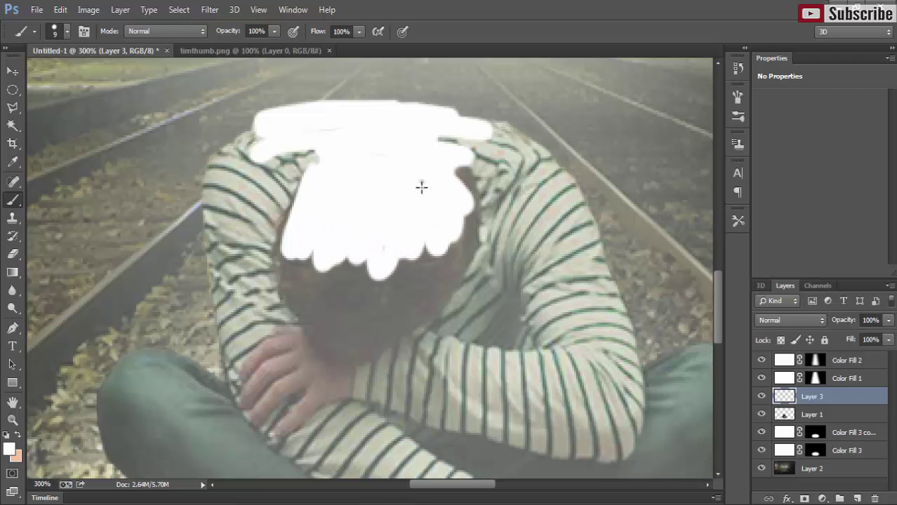
{"action": "mouse_move", "coordinate": [421, 186]}
{"action": "left_mouse_down"}
{"action": "mouse_move", "coordinate": [472, 154]}
{"action": "mouse_move", "coordinate": [474, 132]}
{"action": "mouse_move", "coordinate": [510, 140]}
{"action": "mouse_move", "coordinate": [527, 180]}
{"action": "left_mouse_up"}
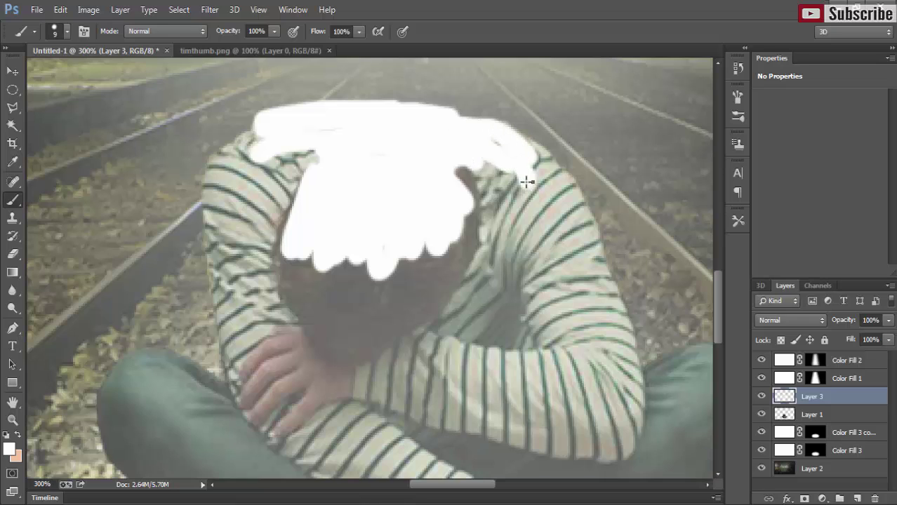
{"action": "right_click", "coordinate": [527, 181]}
Enlarge the brush to 47 px and paint white over the boy's right arm and forearm
{"action": "left_click_drag", "start_coordinate": [600, 217], "coordinate": [613, 217]}
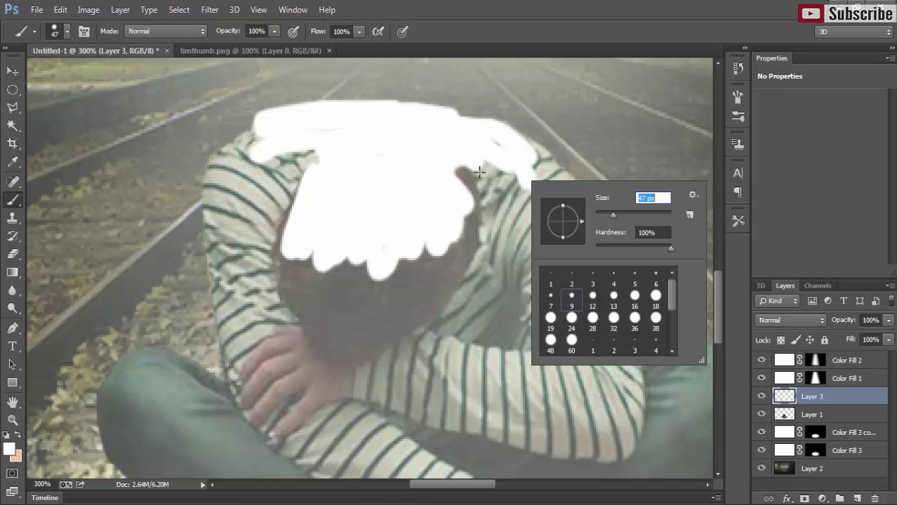
{"action": "mouse_move", "coordinate": [455, 177]}
{"action": "left_mouse_down"}
{"action": "mouse_move", "coordinate": [491, 177]}
{"action": "mouse_move", "coordinate": [555, 226]}
{"action": "mouse_move", "coordinate": [627, 370]}
{"action": "mouse_move", "coordinate": [627, 381]}
{"action": "mouse_move", "coordinate": [551, 373]}
{"action": "mouse_move", "coordinate": [503, 383]}
{"action": "mouse_move", "coordinate": [613, 411]}
{"action": "mouse_move", "coordinate": [586, 419]}
{"action": "mouse_move", "coordinate": [492, 401]}
{"action": "mouse_move", "coordinate": [451, 353]}
{"action": "mouse_move", "coordinate": [503, 388]}
{"action": "mouse_move", "coordinate": [609, 427]}
{"action": "mouse_move", "coordinate": [641, 377]}
{"action": "mouse_move", "coordinate": [699, 376]}
{"action": "mouse_move", "coordinate": [507, 288]}
{"action": "mouse_move", "coordinate": [568, 304]}
{"action": "left_mouse_up"}
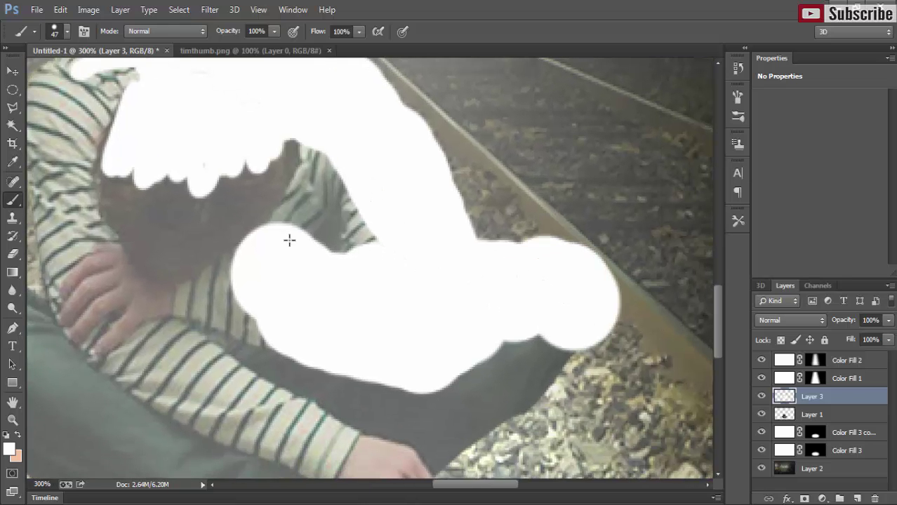
{"action": "mouse_move", "coordinate": [289, 241]}
{"action": "left_mouse_down"}
{"action": "mouse_move", "coordinate": [412, 271]}
{"action": "mouse_move", "coordinate": [520, 370]}
{"action": "left_mouse_up"}
{"action": "mouse_move", "coordinate": [341, 163]}
{"action": "left_mouse_down"}
{"action": "mouse_move", "coordinate": [330, 157]}
{"action": "mouse_move", "coordinate": [293, 184]}
{"action": "mouse_move", "coordinate": [282, 296]}
{"action": "mouse_move", "coordinate": [284, 335]}
{"action": "mouse_move", "coordinate": [326, 401]}
{"action": "mouse_move", "coordinate": [314, 345]}
{"action": "left_mouse_up"}
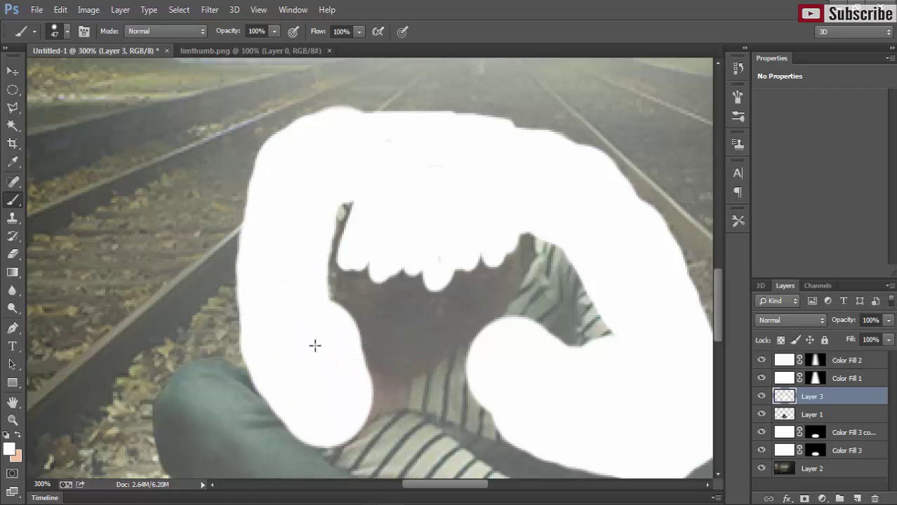
{"action": "left_click_drag", "start_coordinate": [339, 206], "coordinate": [331, 250]}
{"action": "left_click_drag", "start_coordinate": [331, 249], "coordinate": [330, 212]}
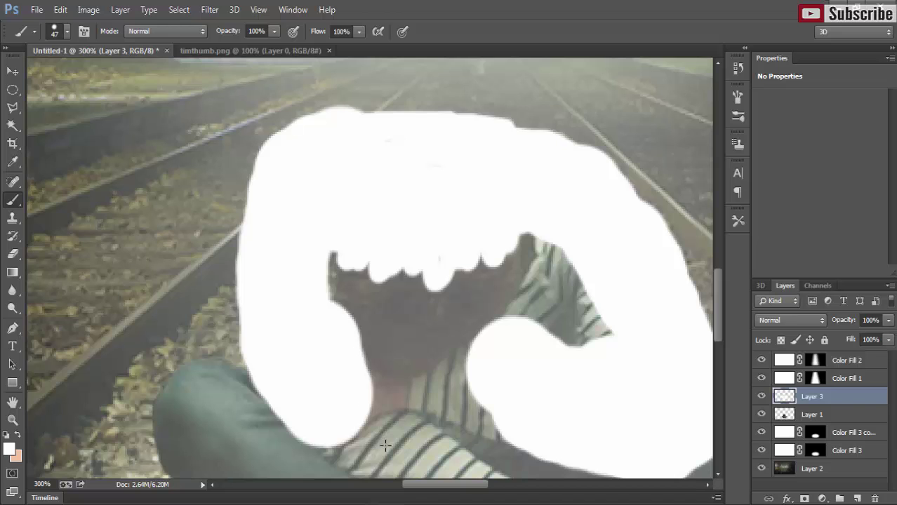
Paint white over the lower hand, shirt and dark sleeve, then zoom out to the whole scene
{"action": "mouse_move", "coordinate": [350, 433]}
{"action": "left_mouse_down"}
{"action": "mouse_move", "coordinate": [409, 469]}
{"action": "mouse_move", "coordinate": [363, 440]}
{"action": "mouse_move", "coordinate": [402, 455]}
{"action": "mouse_move", "coordinate": [351, 314]}
{"action": "mouse_move", "coordinate": [591, 437]}
{"action": "mouse_move", "coordinate": [521, 426]}
{"action": "mouse_move", "coordinate": [392, 357]}
{"action": "mouse_move", "coordinate": [528, 395]}
{"action": "left_mouse_up"}
{"action": "left_click", "coordinate": [296, 282]}
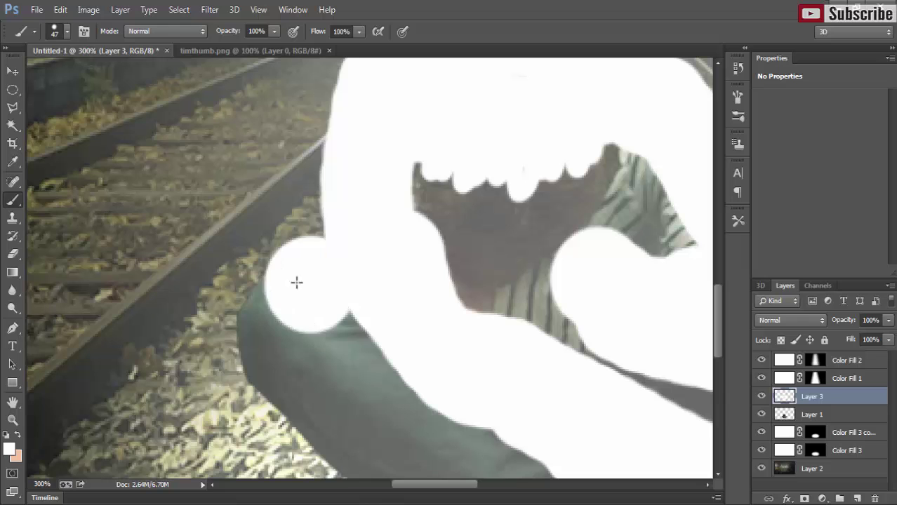
{"action": "mouse_move", "coordinate": [296, 283]}
{"action": "left_mouse_down"}
{"action": "mouse_move", "coordinate": [266, 311]}
{"action": "mouse_move", "coordinate": [275, 345]}
{"action": "mouse_move", "coordinate": [313, 304]}
{"action": "left_mouse_up"}
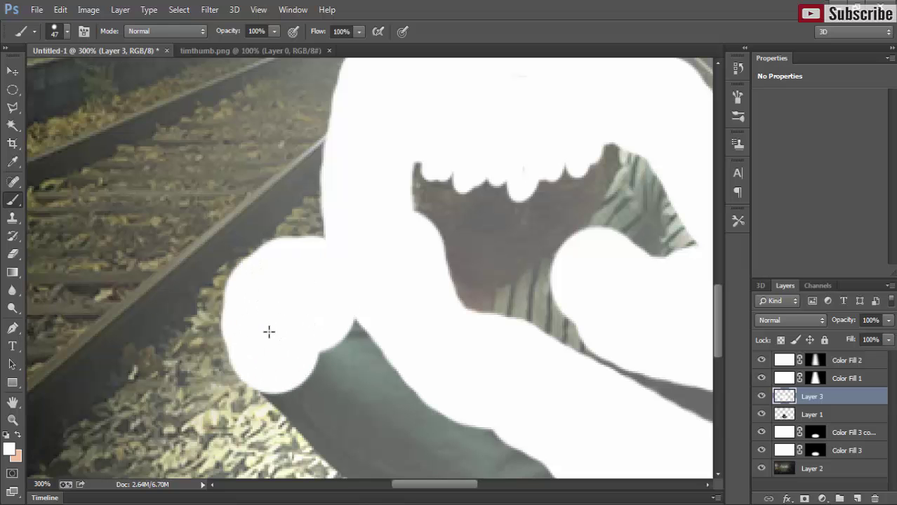
{"action": "mouse_move", "coordinate": [357, 325]}
{"action": "left_mouse_down"}
{"action": "mouse_move", "coordinate": [349, 145]}
{"action": "mouse_move", "coordinate": [212, 120]}
{"action": "mouse_move", "coordinate": [114, 190]}
{"action": "left_mouse_up"}
{"action": "left_click_drag", "start_coordinate": [204, 326], "coordinate": [218, 431]}
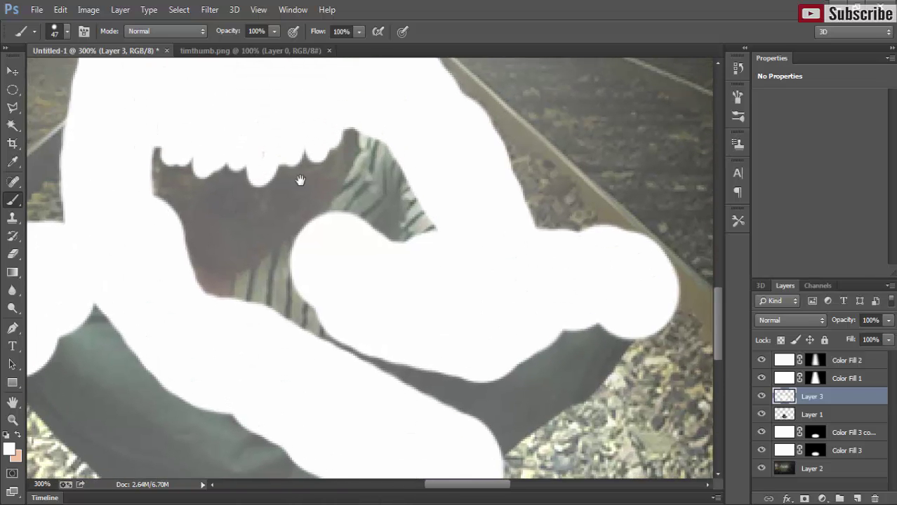
{"action": "mouse_move", "coordinate": [297, 181]}
{"action": "left_mouse_down"}
{"action": "mouse_move", "coordinate": [335, 279]}
{"action": "mouse_move", "coordinate": [243, 160]}
{"action": "left_mouse_up"}
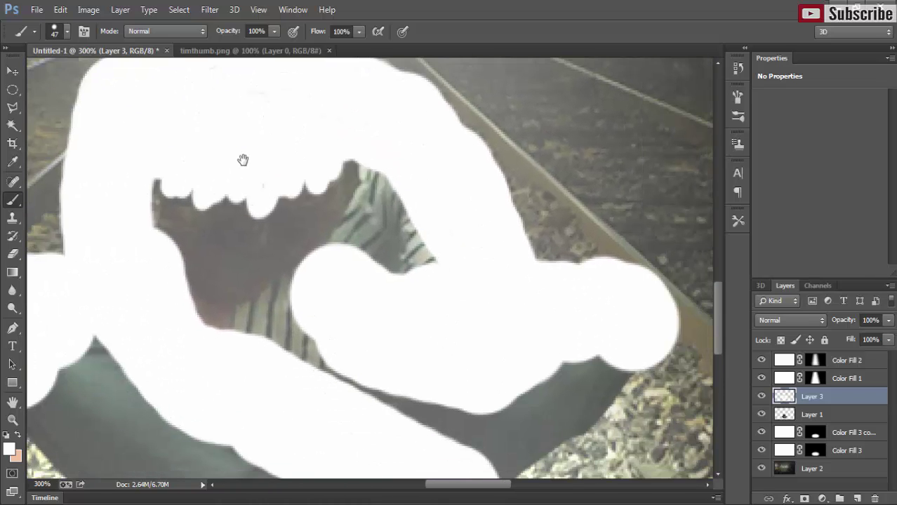
{"action": "key", "text": "ctrl+minus"}
{"action": "key", "text": "ctrl+minus"}
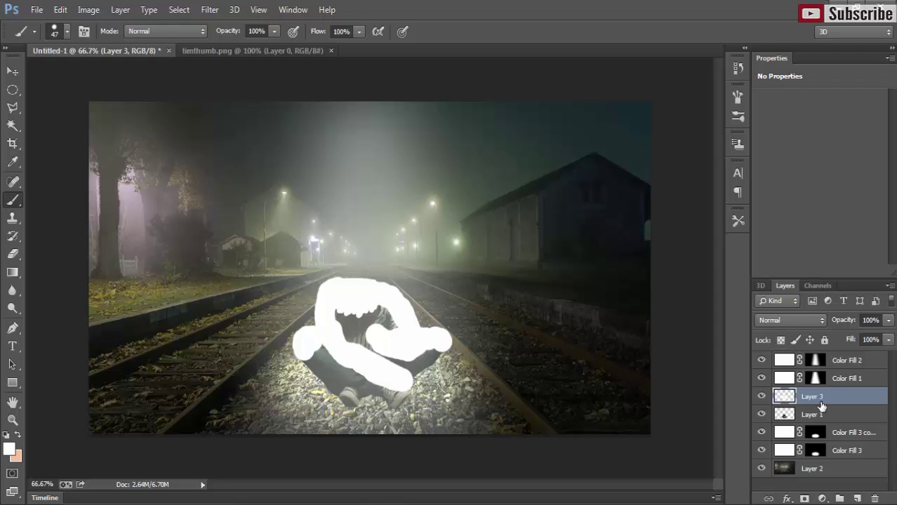
Clip Layer 3 to the boy's Layer 1 and set its blend mode to Soft Light
{"action": "left_click_drag", "start_coordinate": [822, 406], "coordinate": [822, 398]}
{"action": "left_click", "coordinate": [820, 403], "text": "alt"}
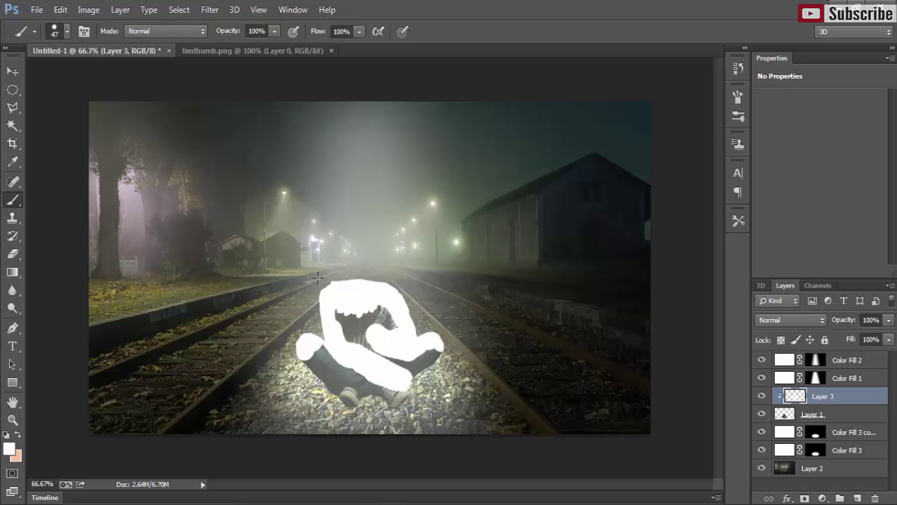
{"action": "left_click", "coordinate": [821, 321]}
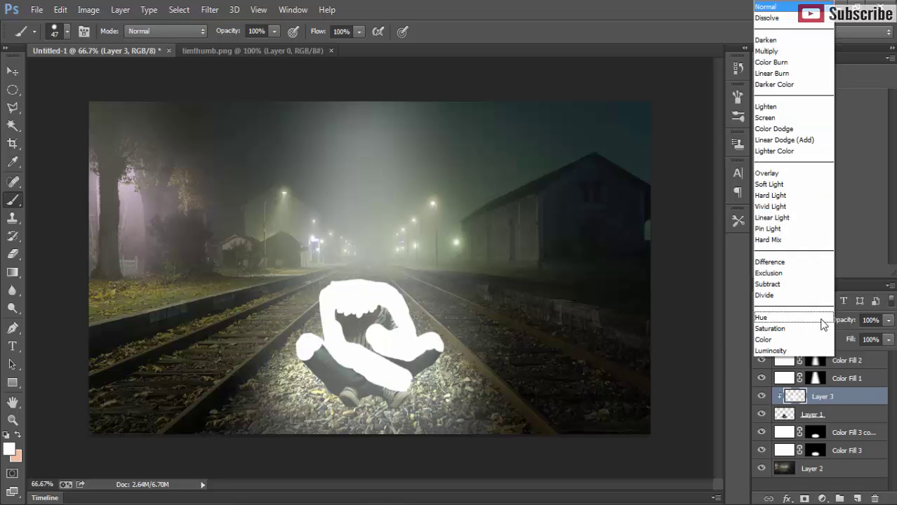
{"action": "left_click", "coordinate": [792, 184]}
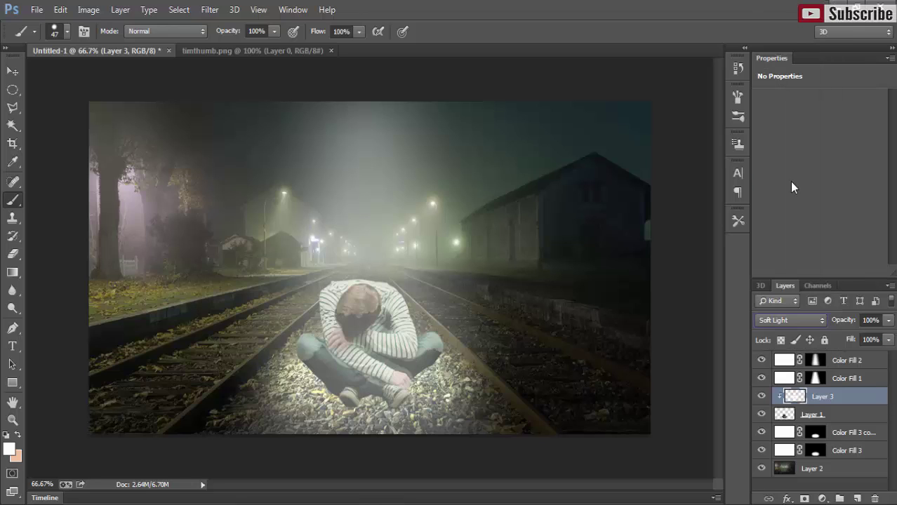
Soften Layer 3's white paint with a Box Blur of radius 9 pixels
{"action": "left_click", "coordinate": [208, 10]}
{"action": "mouse_move", "coordinate": [288, 163]}
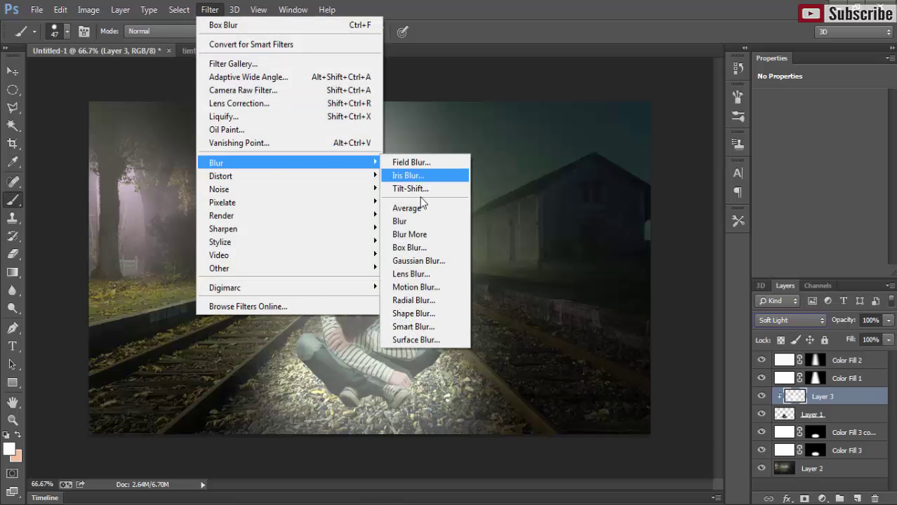
{"action": "left_click", "coordinate": [409, 248]}
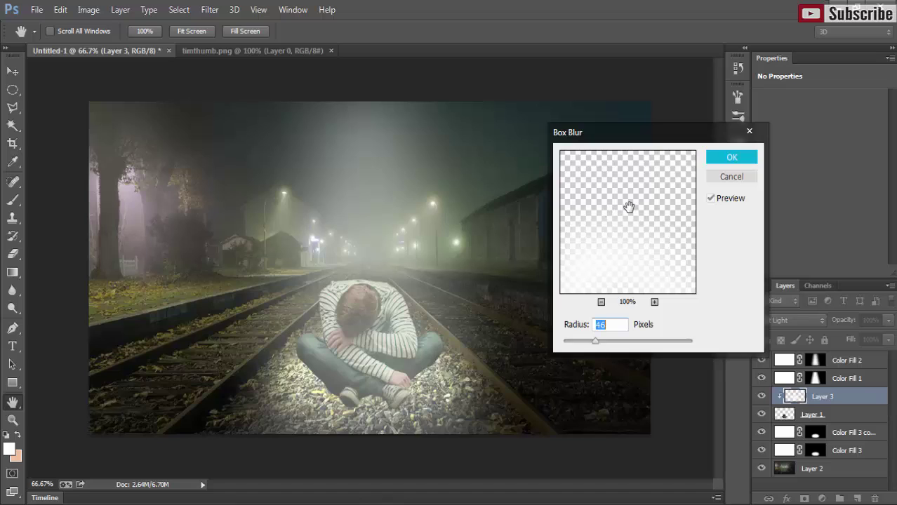
{"action": "left_click_drag", "start_coordinate": [596, 342], "coordinate": [572, 344]}
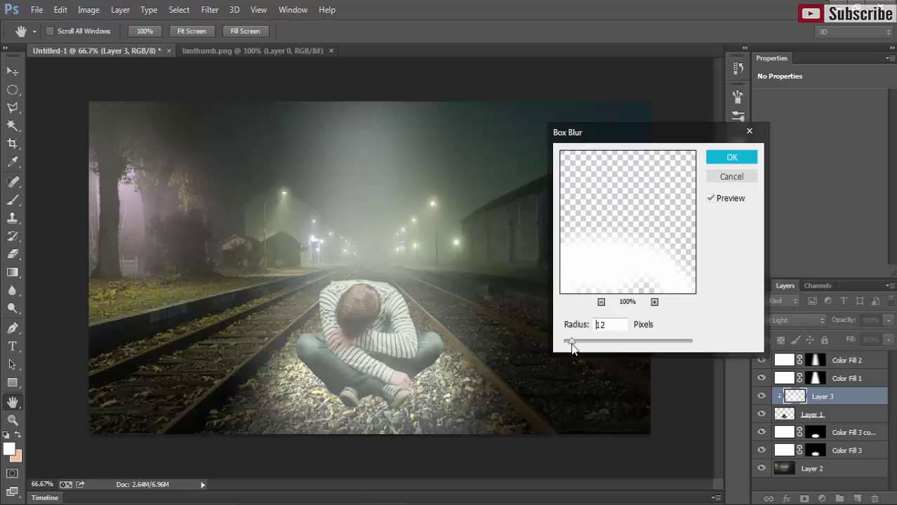
{"action": "left_click_drag", "start_coordinate": [572, 347], "coordinate": [570, 347]}
{"action": "left_click", "coordinate": [734, 159]}
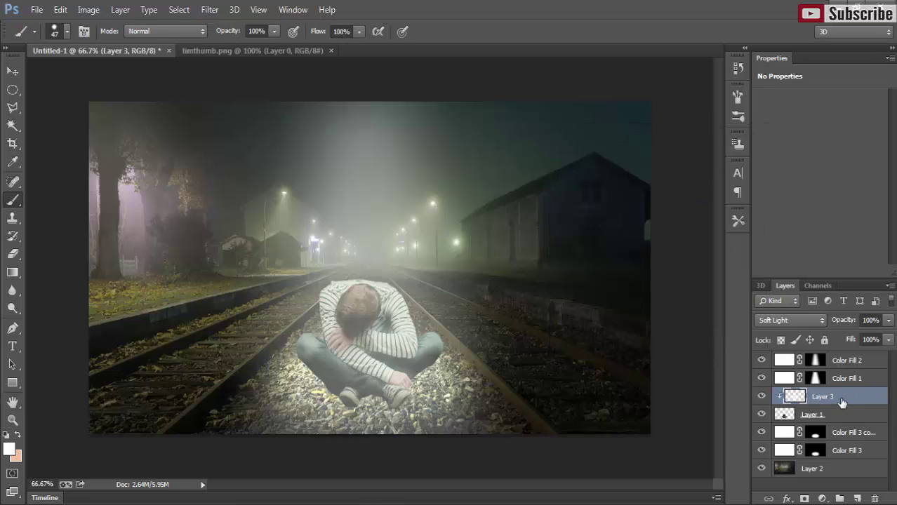
Duplicate Layer 3 as Layer 3 copy
{"action": "right_click", "coordinate": [842, 402]}
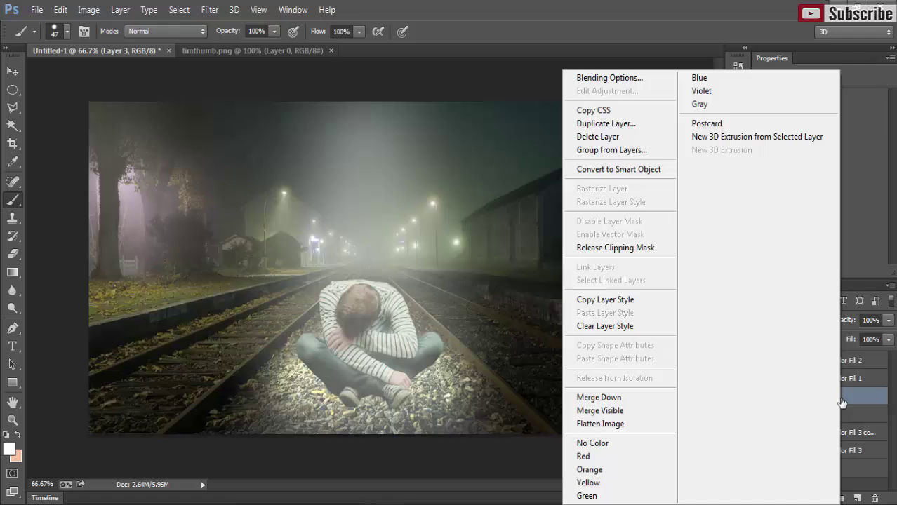
{"action": "left_click", "coordinate": [624, 125]}
{"action": "left_click", "coordinate": [559, 159]}
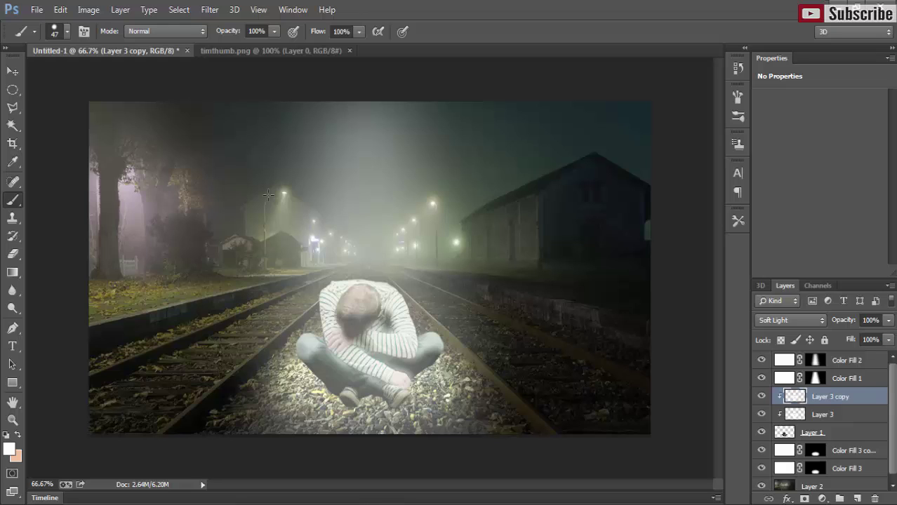
Lower Layer 3 copy's opacity to 21% with the whole image fitted in view
{"action": "left_click", "coordinate": [12, 70]}
{"action": "key", "text": "ctrl+0"}
{"action": "left_click_drag", "start_coordinate": [888, 320], "coordinate": [841, 347]}
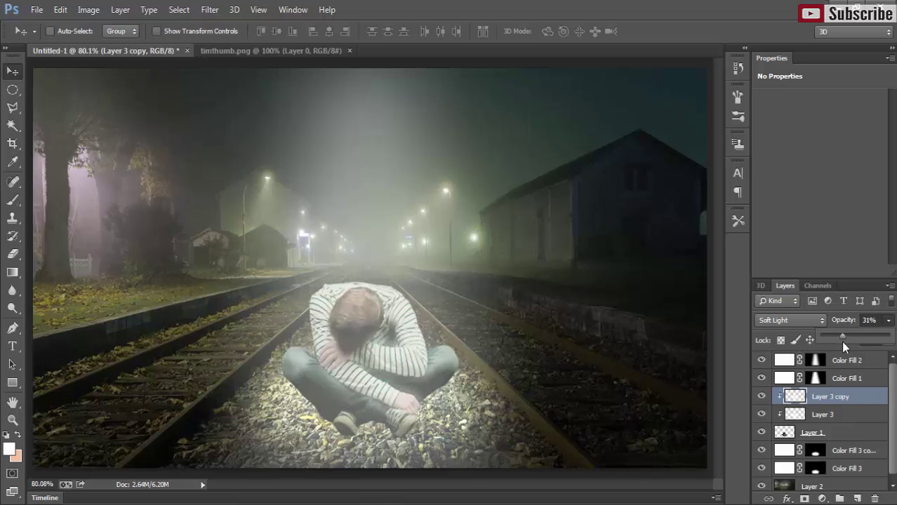
{"action": "left_click_drag", "start_coordinate": [840, 341], "coordinate": [836, 342]}
{"action": "left_click", "coordinate": [10, 107]}
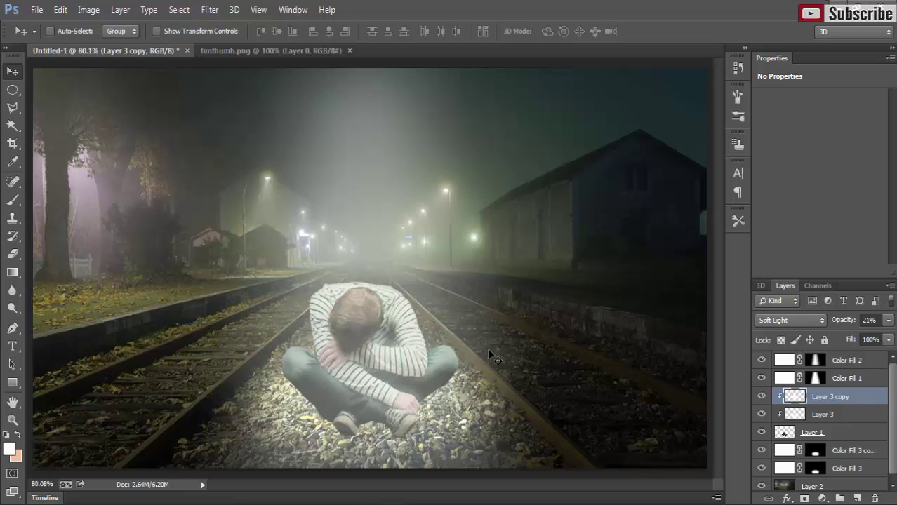
Add a new empty Layer 4 above Color Fill 3 copy, beneath the boy's layer
{"action": "left_click", "coordinate": [11, 329]}
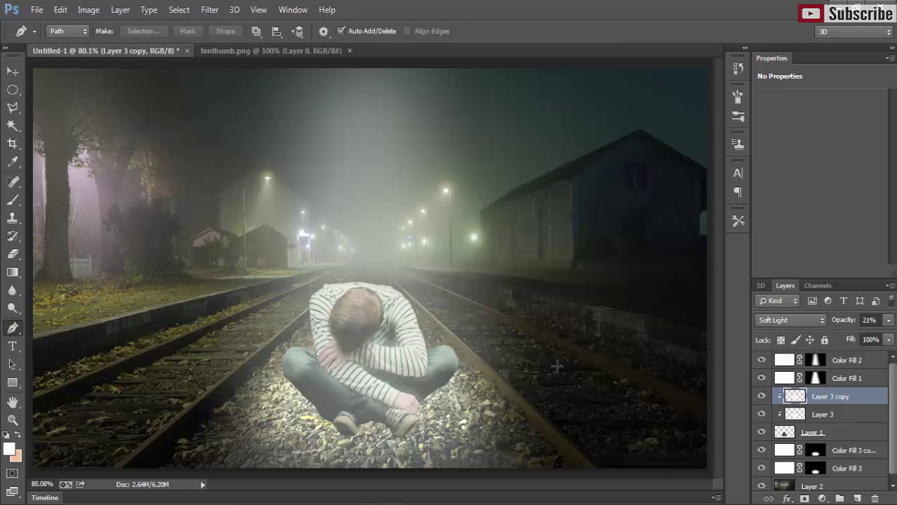
{"action": "left_click", "coordinate": [789, 433]}
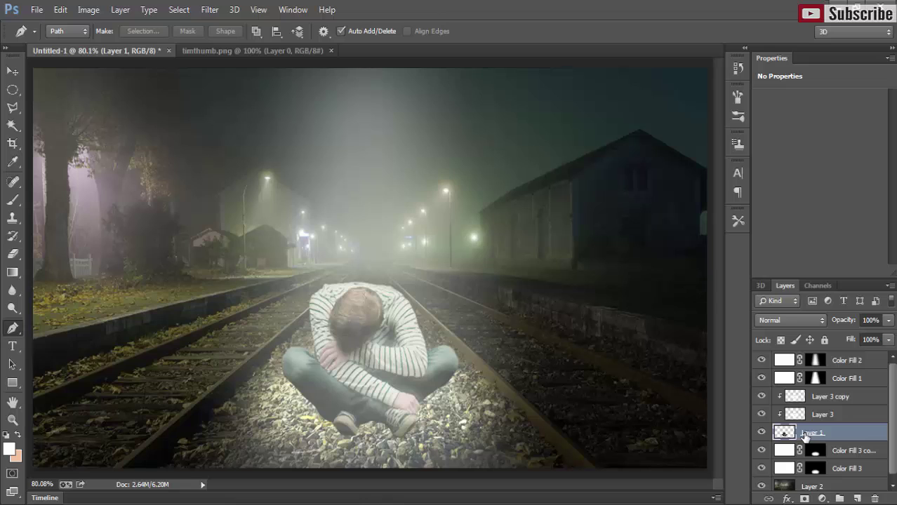
{"action": "left_click", "coordinate": [848, 454]}
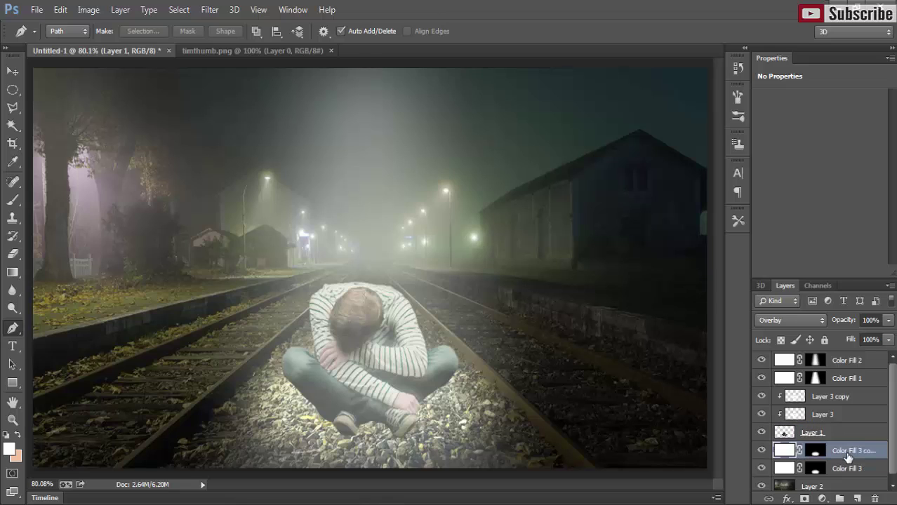
{"action": "left_click", "coordinate": [858, 498]}
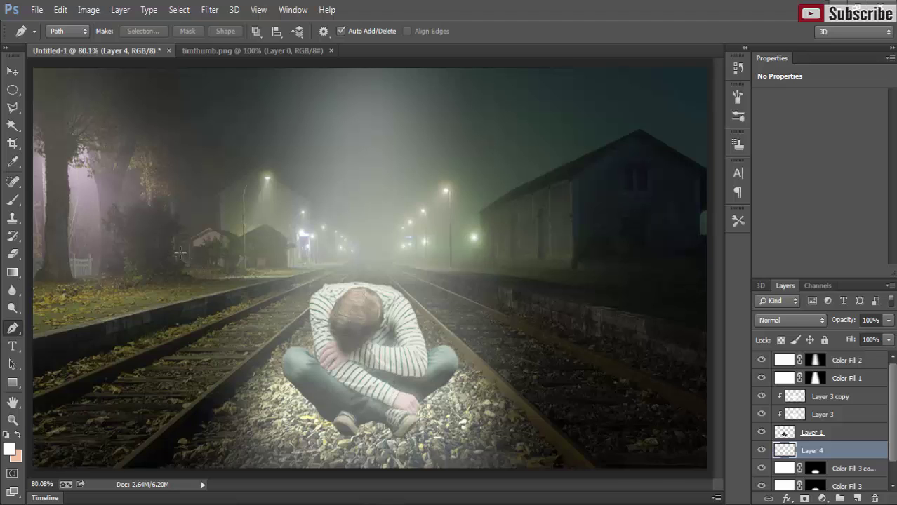
Zoom to 100% on the boy and gravel and set up an 8 px brush
{"action": "key", "text": "ctrl+plus"}
{"action": "mouse_move", "coordinate": [300, 378]}
{"action": "left_mouse_down"}
{"action": "mouse_move", "coordinate": [293, 227]}
{"action": "mouse_move", "coordinate": [293, 248]}
{"action": "left_mouse_up"}
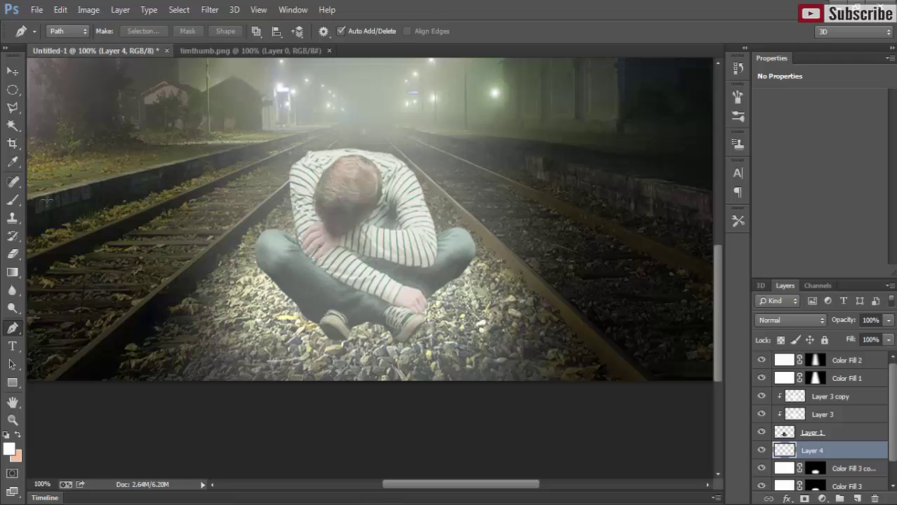
{"action": "left_click", "coordinate": [13, 202]}
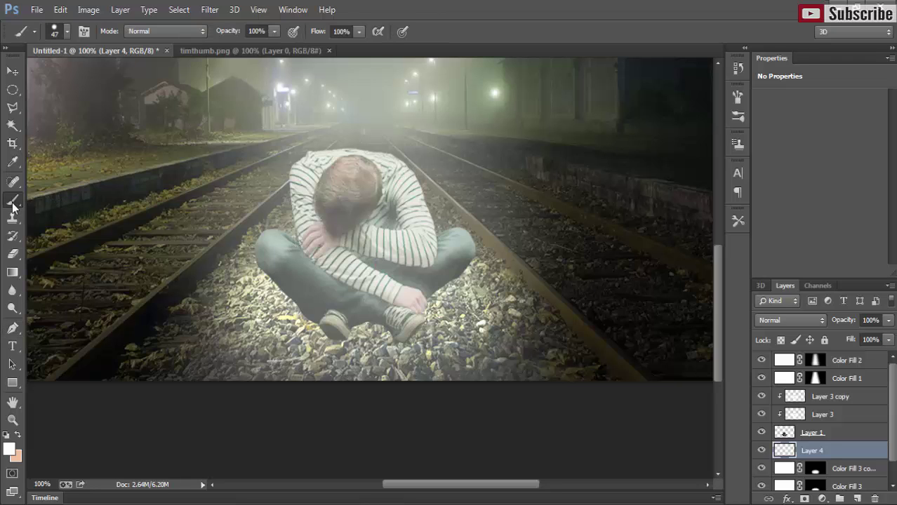
{"action": "left_click", "coordinate": [67, 31]}
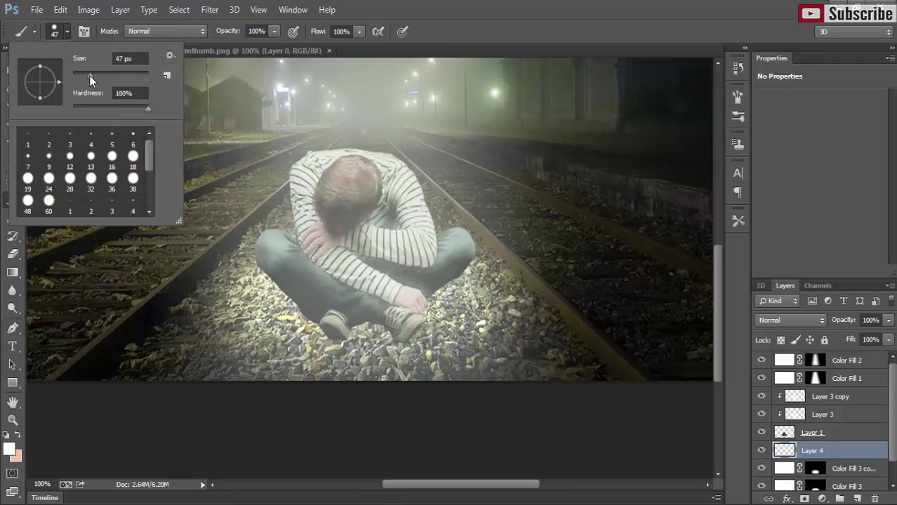
{"action": "left_click_drag", "start_coordinate": [90, 75], "coordinate": [81, 75]}
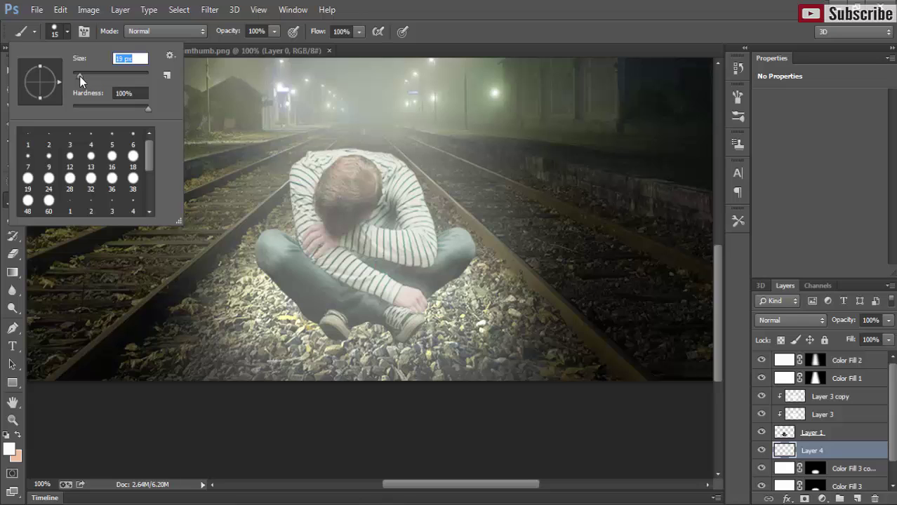
{"action": "left_click_drag", "start_coordinate": [80, 76], "coordinate": [75, 77]}
{"action": "key", "text": "Return"}
{"action": "left_click_drag", "start_coordinate": [450, 295], "coordinate": [471, 303]}
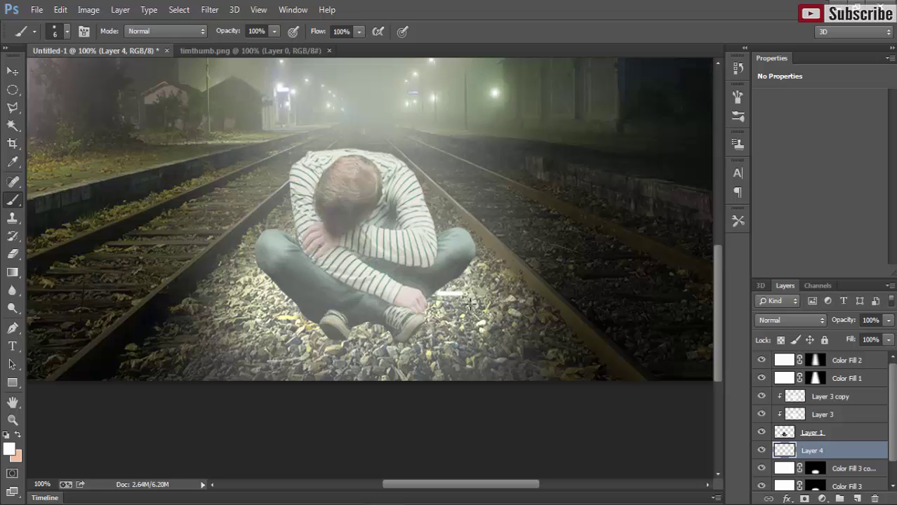
Set the foreground painting colour to near-black #020202
{"action": "left_click", "coordinate": [9, 450]}
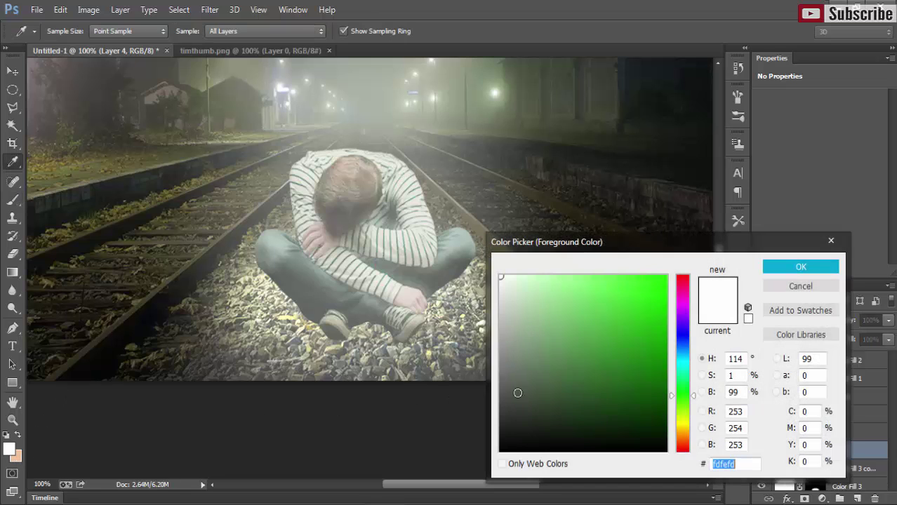
{"action": "left_click", "coordinate": [500, 450]}
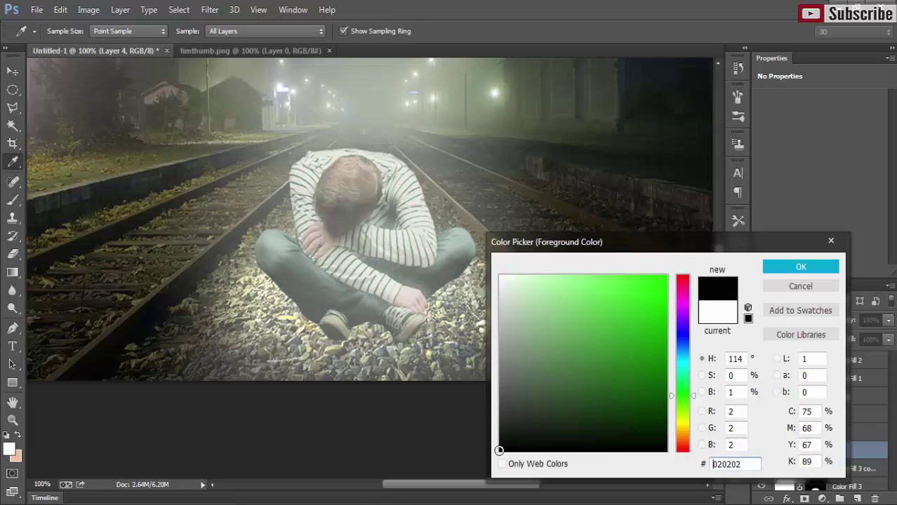
{"action": "left_click", "coordinate": [770, 265]}
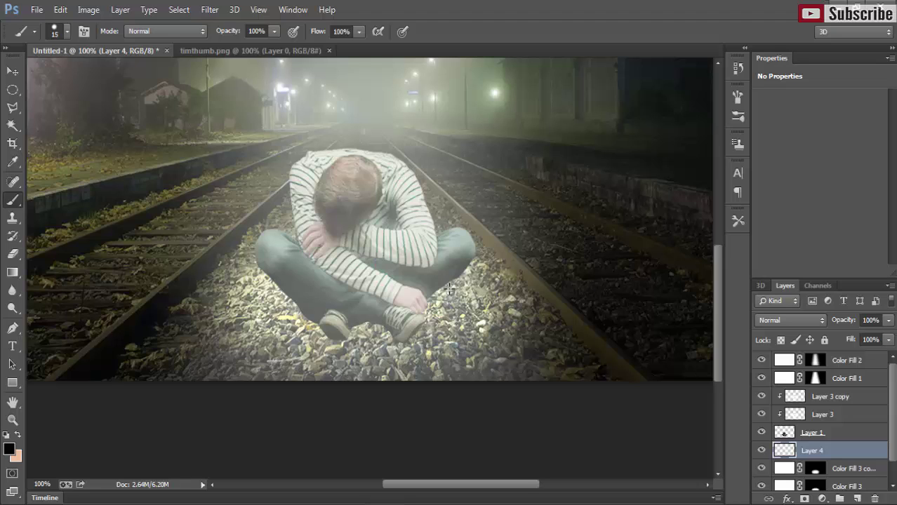
Paint black shadow strokes on the gravel beside the boy's knee and left shoe
{"action": "mouse_move", "coordinate": [450, 286]}
{"action": "left_mouse_down"}
{"action": "mouse_move", "coordinate": [438, 309]}
{"action": "mouse_move", "coordinate": [416, 316]}
{"action": "mouse_move", "coordinate": [472, 293]}
{"action": "mouse_move", "coordinate": [458, 282]}
{"action": "mouse_move", "coordinate": [462, 292]}
{"action": "mouse_move", "coordinate": [438, 303]}
{"action": "left_mouse_up"}
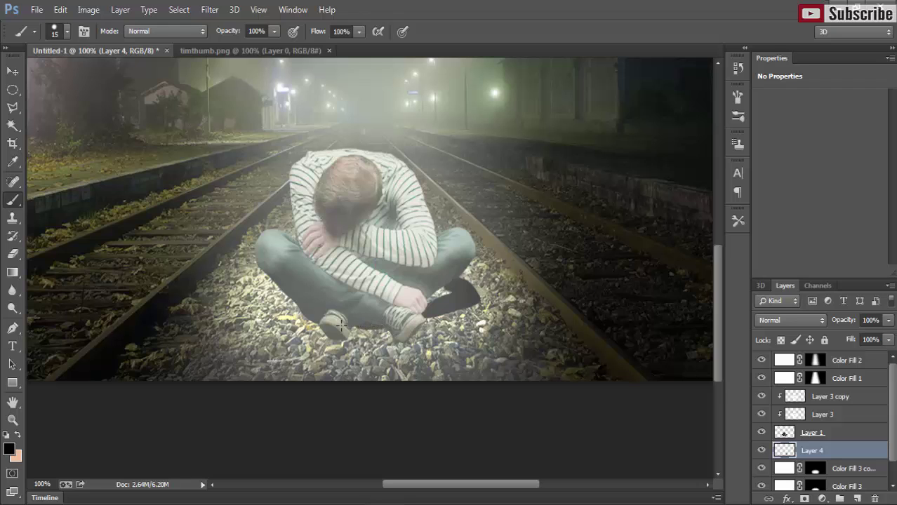
{"action": "mouse_move", "coordinate": [295, 307]}
{"action": "left_mouse_down"}
{"action": "mouse_move", "coordinate": [261, 321]}
{"action": "mouse_move", "coordinate": [298, 333]}
{"action": "mouse_move", "coordinate": [323, 327]}
{"action": "mouse_move", "coordinate": [270, 324]}
{"action": "mouse_move", "coordinate": [294, 306]}
{"action": "mouse_move", "coordinate": [270, 310]}
{"action": "mouse_move", "coordinate": [288, 304]}
{"action": "mouse_move", "coordinate": [284, 325]}
{"action": "mouse_move", "coordinate": [317, 327]}
{"action": "left_mouse_up"}
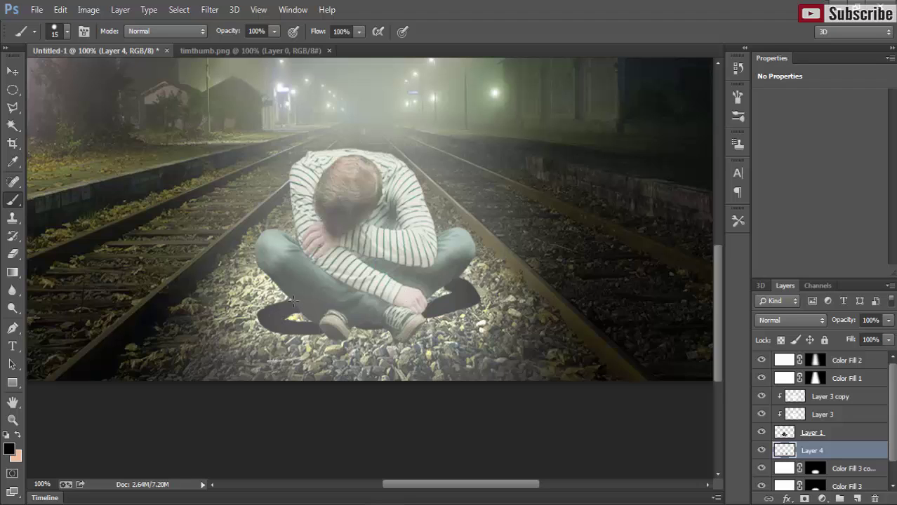
{"action": "left_click", "coordinate": [13, 71]}
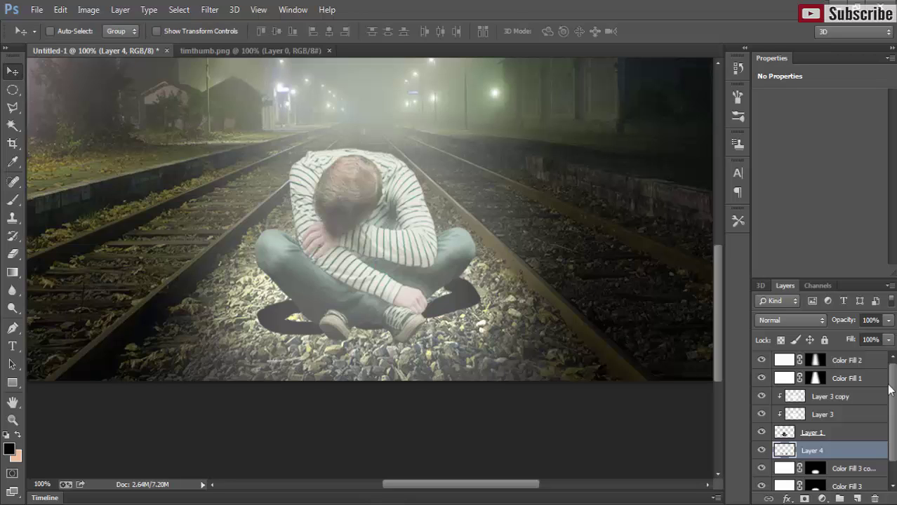
Set the shadow Layer 4 to Multiply blend mode at 75% opacity
{"action": "left_click", "coordinate": [821, 321]}
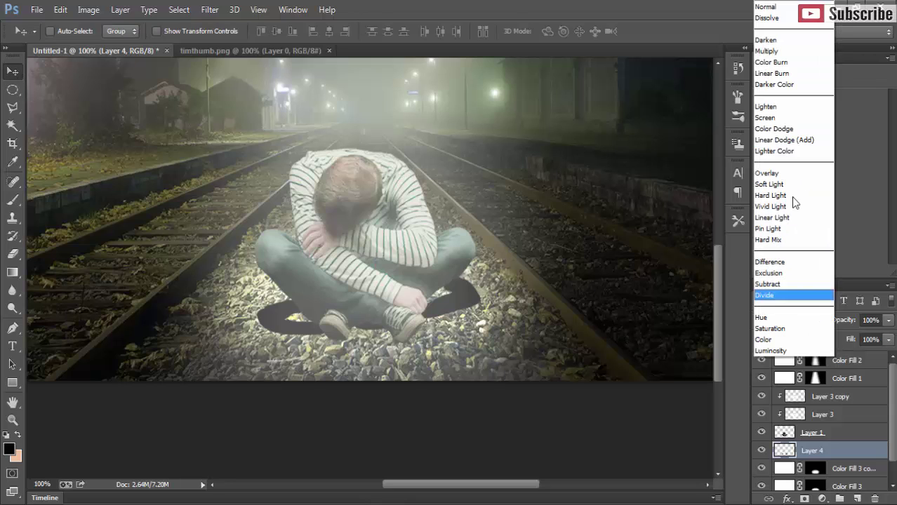
{"action": "left_click", "coordinate": [794, 61]}
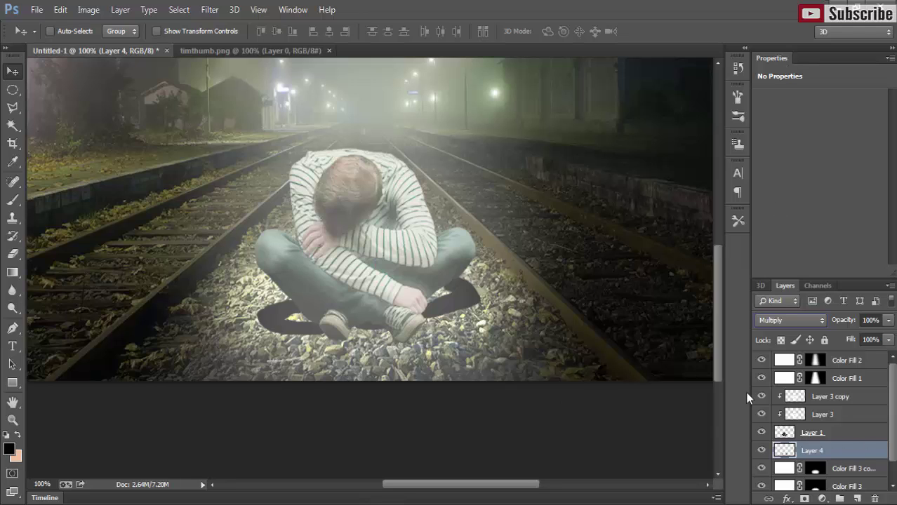
{"action": "left_click", "coordinate": [888, 320]}
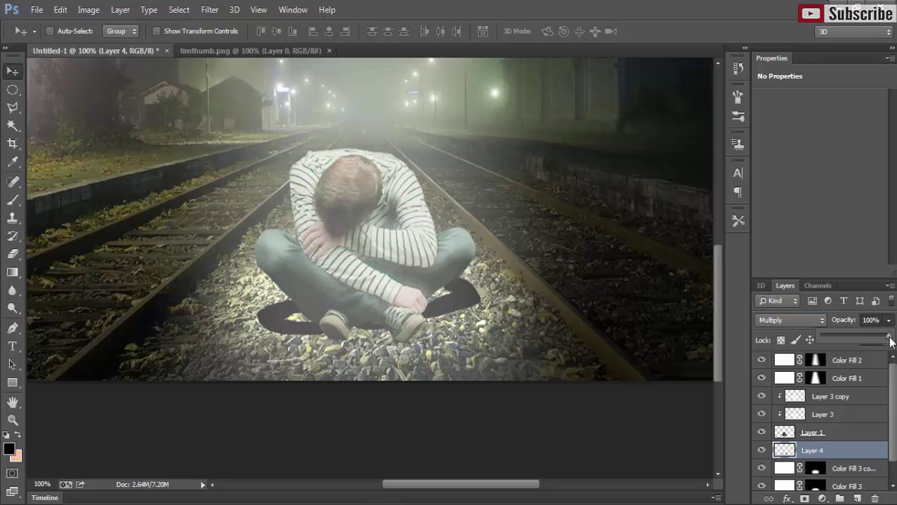
{"action": "mouse_move", "coordinate": [888, 336]}
{"action": "left_mouse_down"}
{"action": "mouse_move", "coordinate": [867, 339]}
{"action": "mouse_move", "coordinate": [873, 344]}
{"action": "left_mouse_up"}
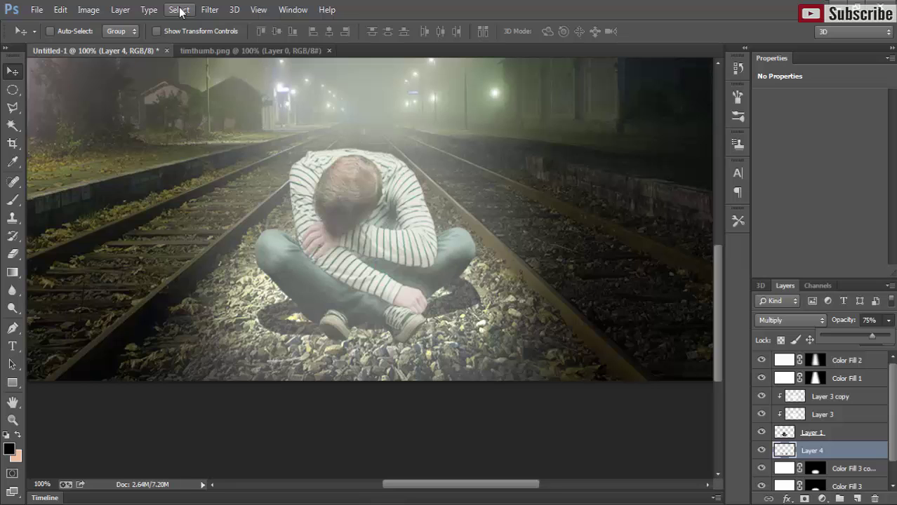
Apply a Box Blur with radius 7 pixels to the shadow
{"action": "left_click", "coordinate": [209, 10]}
{"action": "mouse_move", "coordinate": [216, 163]}
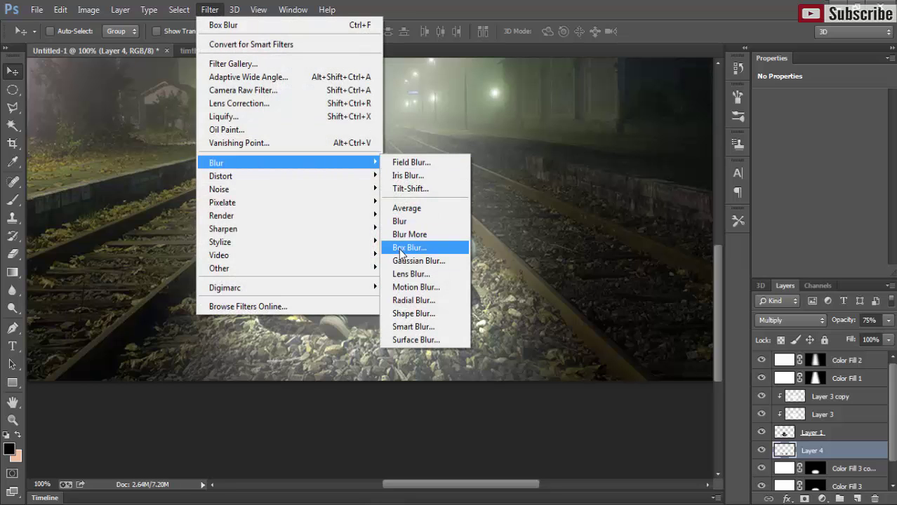
{"action": "left_click", "coordinate": [410, 247]}
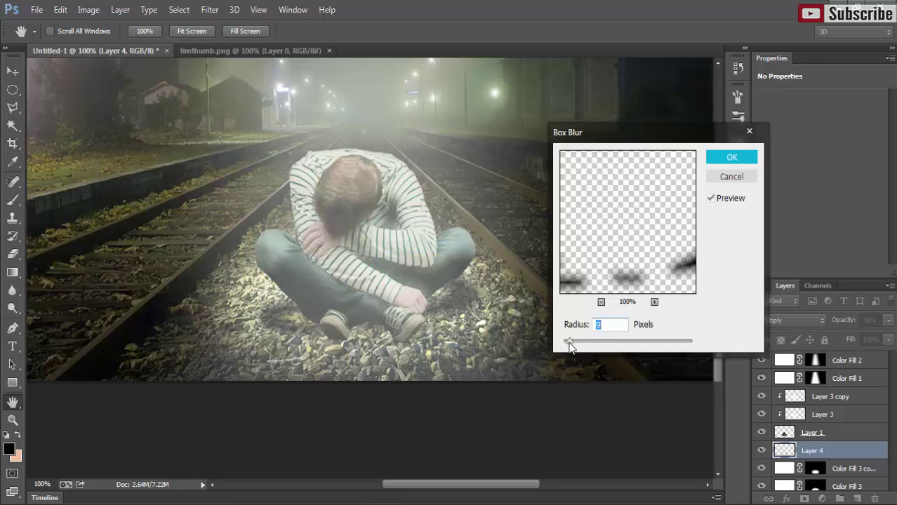
{"action": "left_click_drag", "start_coordinate": [570, 346], "coordinate": [569, 347]}
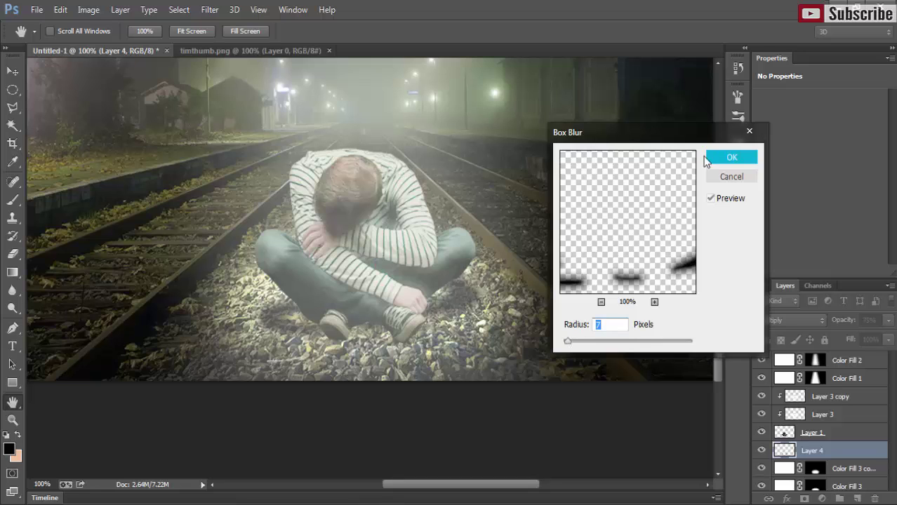
{"action": "left_click", "coordinate": [735, 156]}
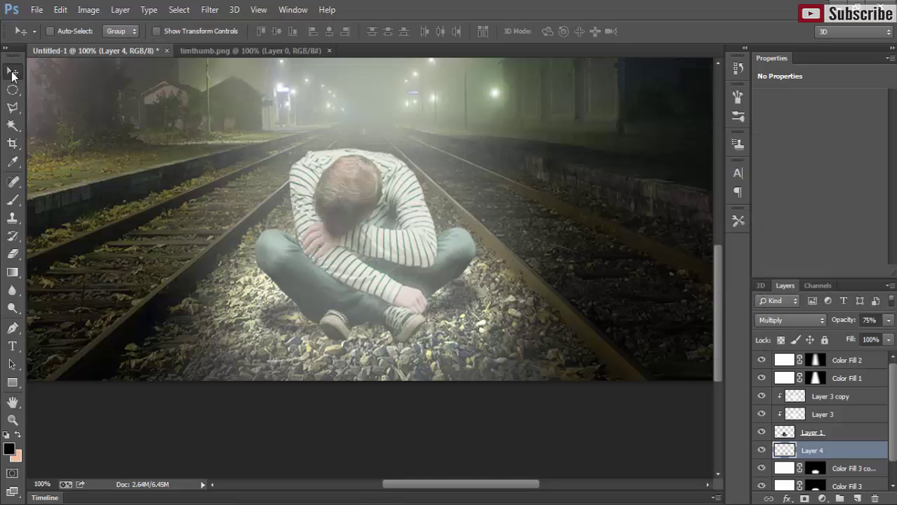
{"action": "key", "text": "ctrl+minus"}
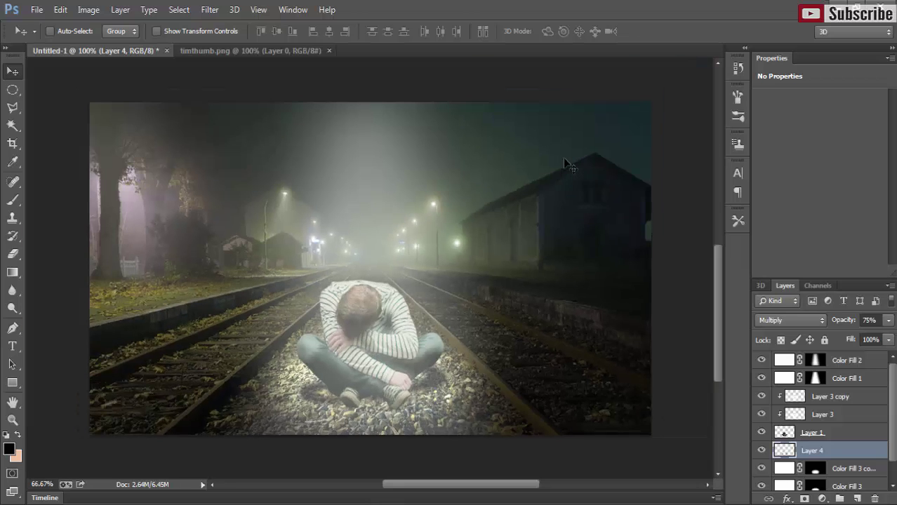
{"action": "key", "text": "ctrl+minus"}
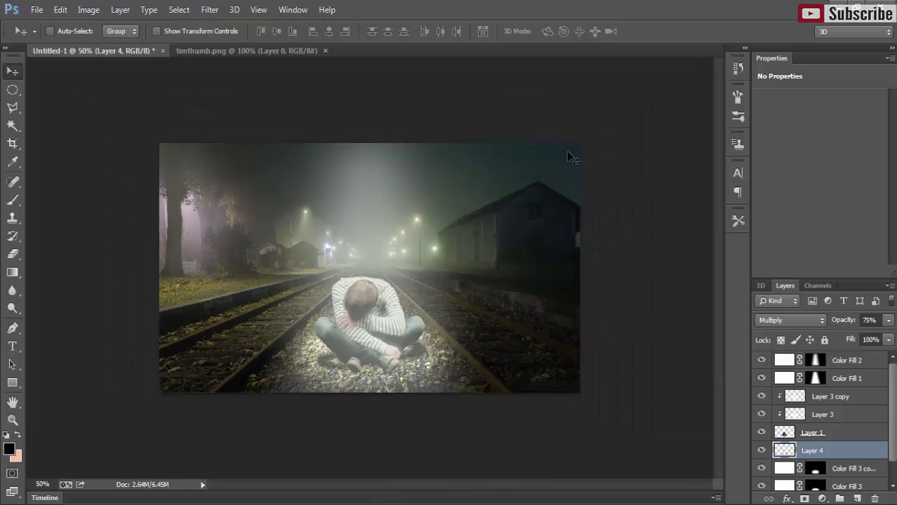